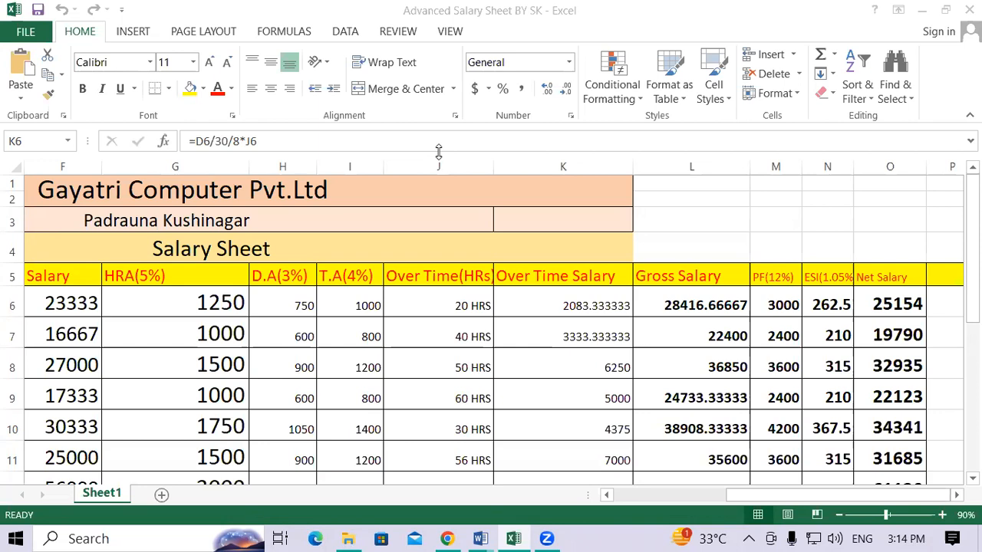
Step: Widen the Over Time(HRs) column so that its heading fits fully in the cell
{"action": "left_click_drag", "start_coordinate": [494, 160], "coordinate": [522, 167]}
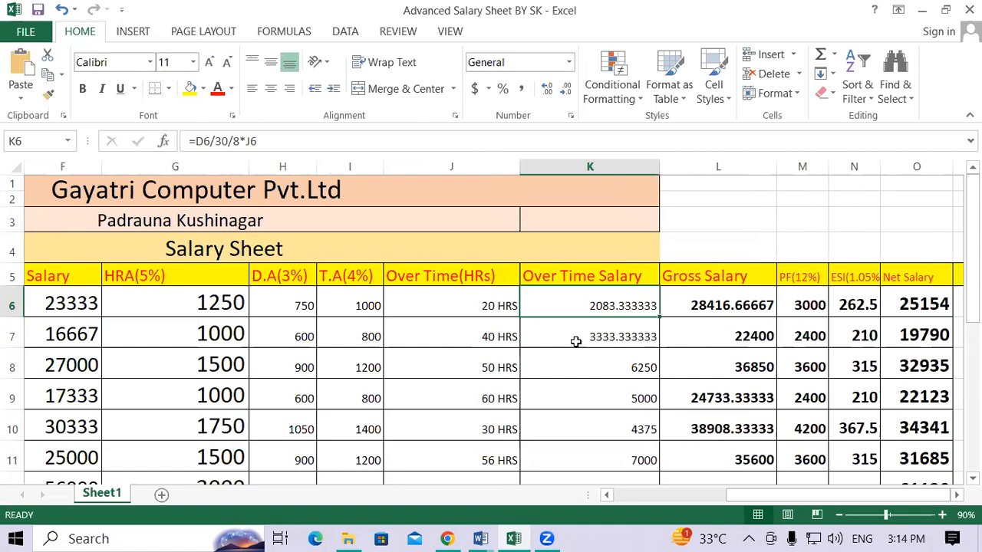
{"action": "scroll", "coordinate": [575, 338], "scroll_direction": "down", "scroll_amount": 3}
{"action": "scroll", "coordinate": [576, 341], "scroll_direction": "up", "scroll_amount": 3}
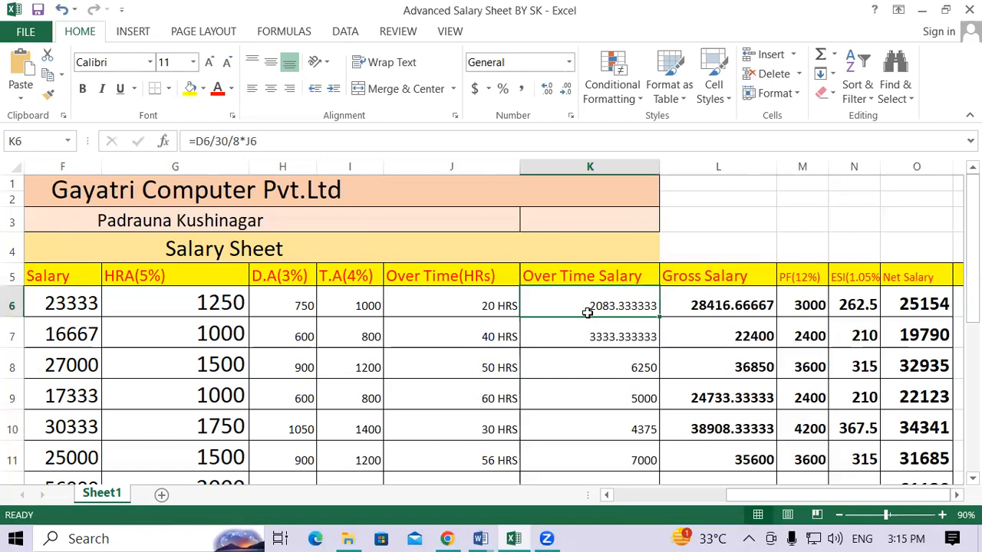
Step: Enter the overtime salary formula =D6/30/8*J6 in cell K6, using the basic salary and overtime hours
{"action": "type", "text": "="}
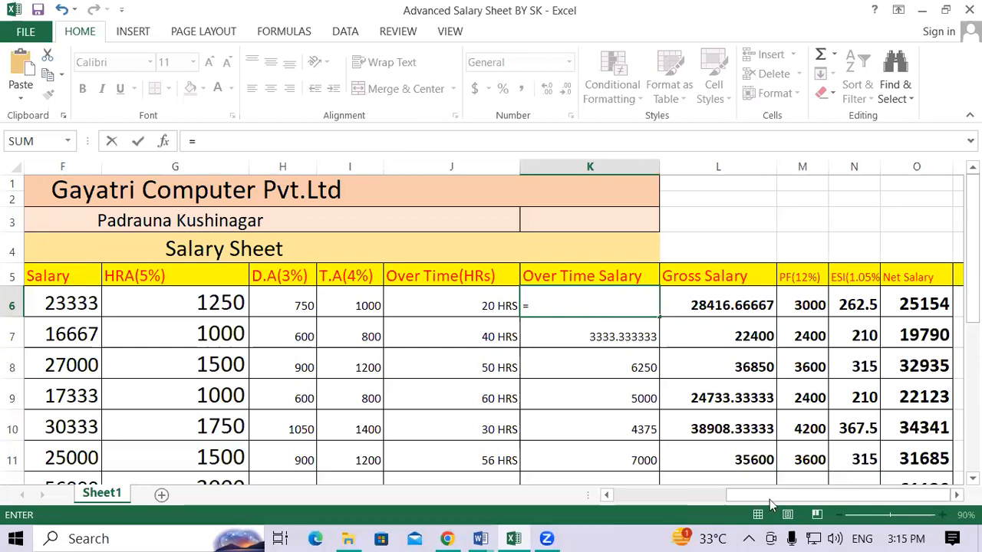
{"action": "left_click", "coordinate": [675, 497]}
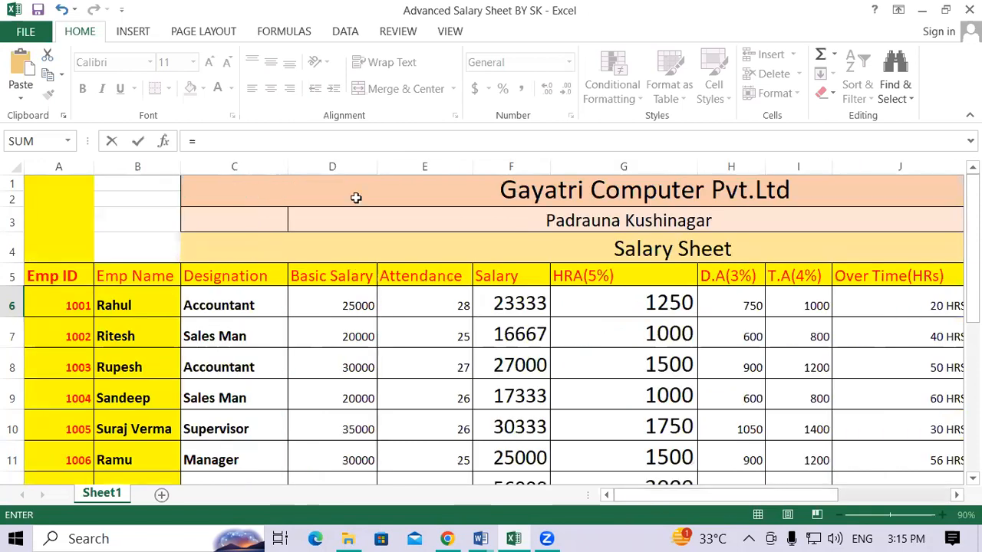
{"action": "left_click", "coordinate": [334, 306]}
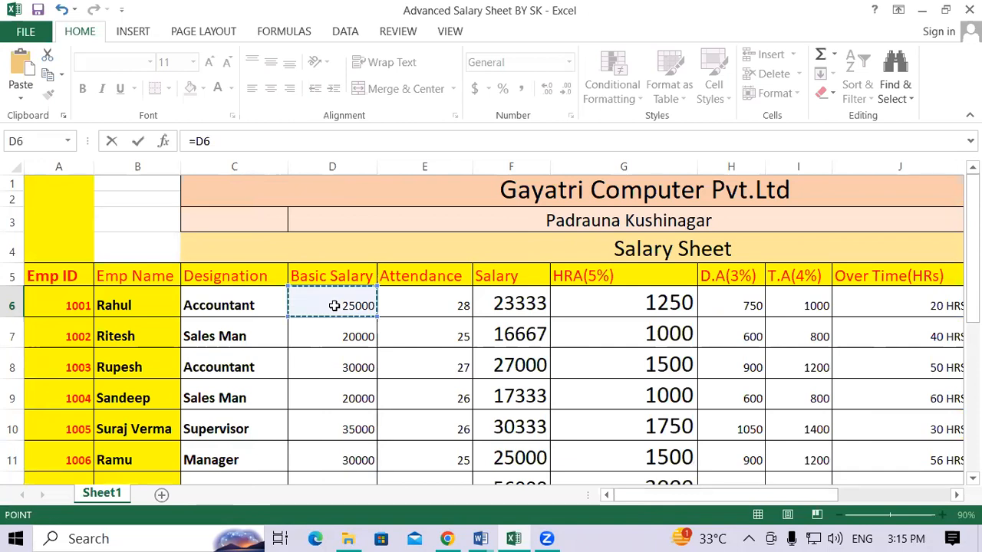
{"action": "left_click_drag", "start_coordinate": [670, 502], "coordinate": [798, 495]}
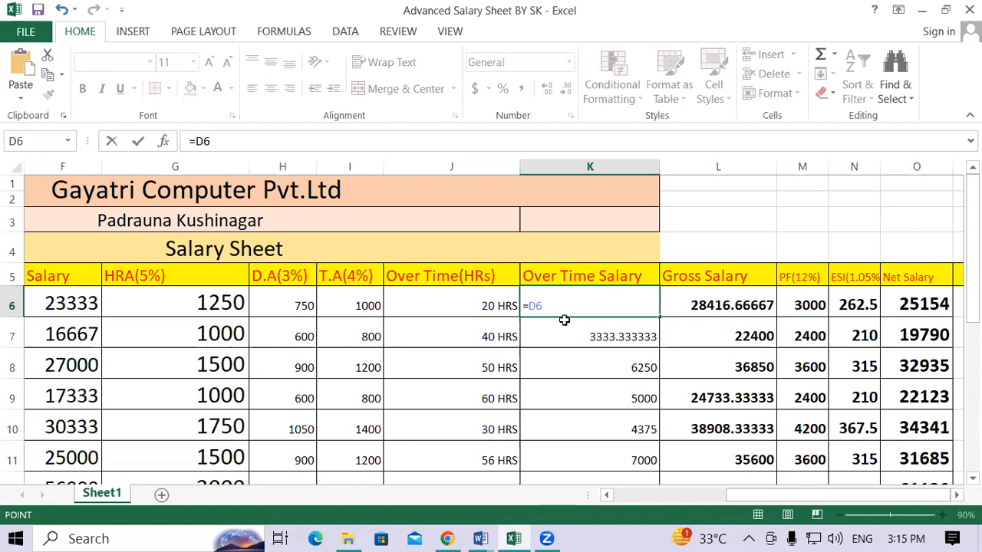
{"action": "type", "text": "/"}
{"action": "type", "text": "30"}
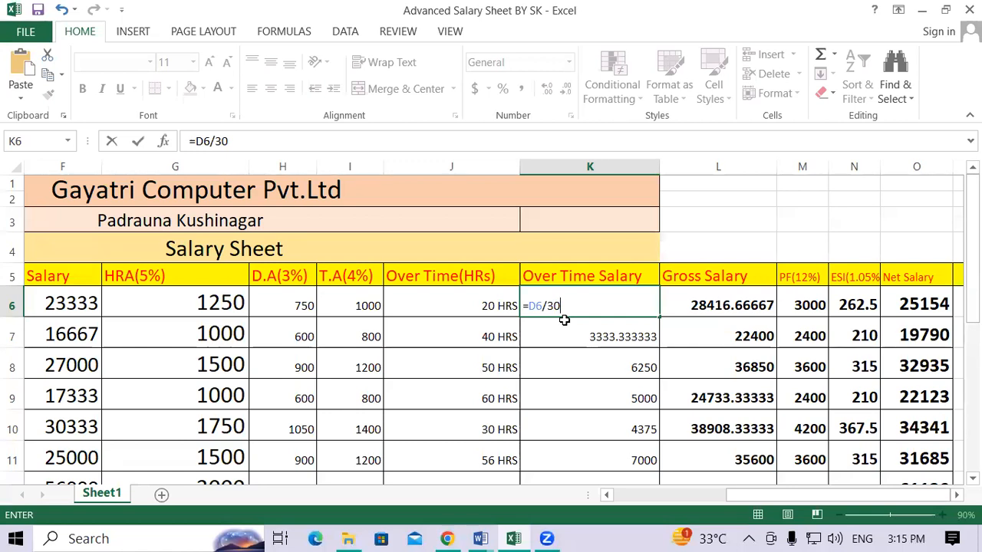
{"action": "type", "text": "/8"}
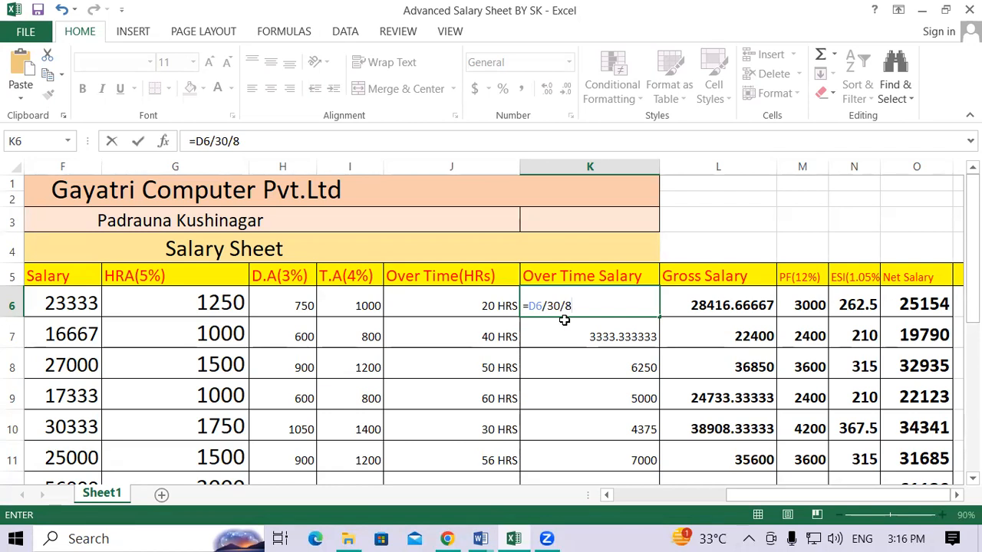
{"action": "type", "text": "*"}
{"action": "left_click", "coordinate": [421, 307]}
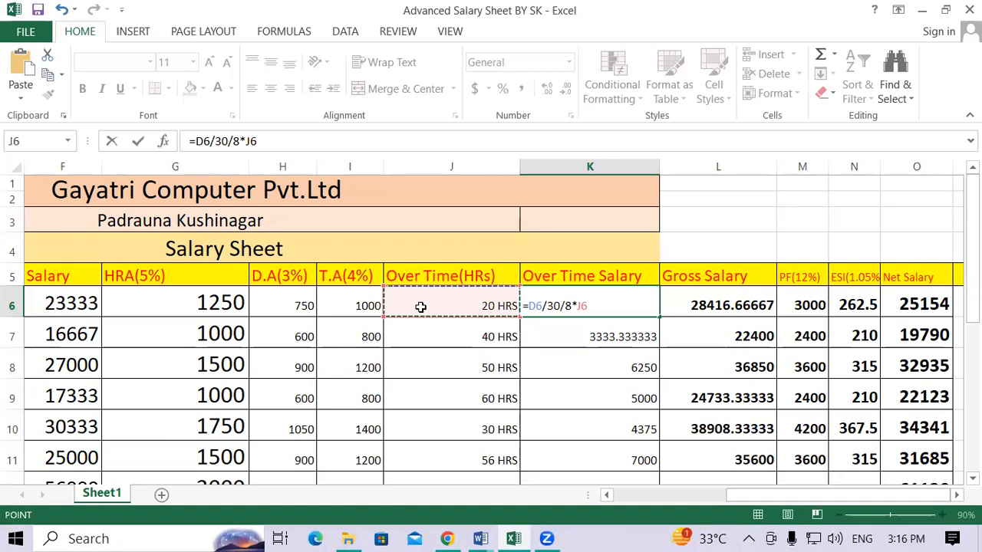
{"action": "key", "text": "Return"}
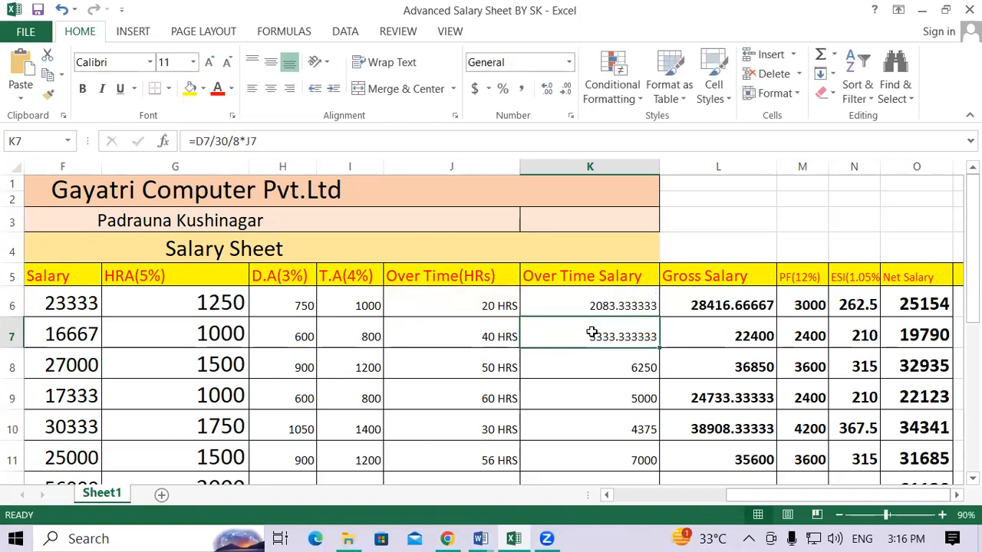
Step: Make the overtime salary in K6 bold and set its font size to 18
{"action": "left_click", "coordinate": [593, 304]}
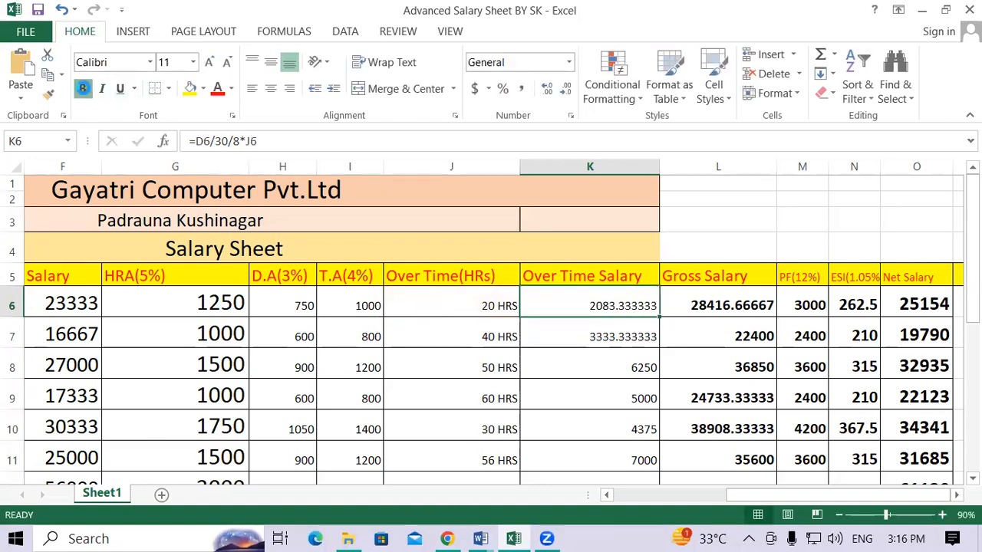
{"action": "left_click", "coordinate": [209, 63]}
{"action": "left_click", "coordinate": [209, 63]}
{"action": "left_click", "coordinate": [209, 63]}
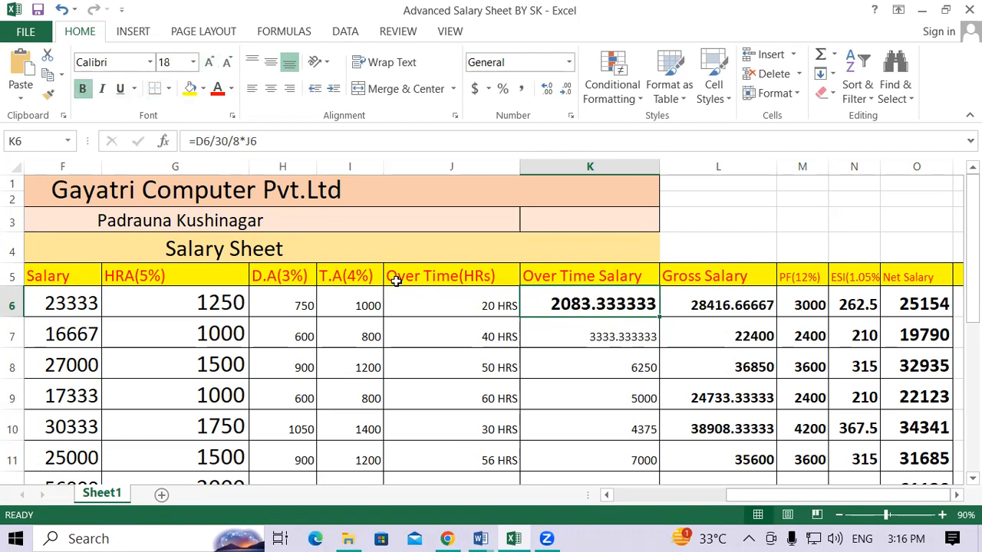
Step: Copy the overtime salary formula and formatting from K6 down to K11
{"action": "left_click_drag", "start_coordinate": [743, 494], "coordinate": [591, 488]}
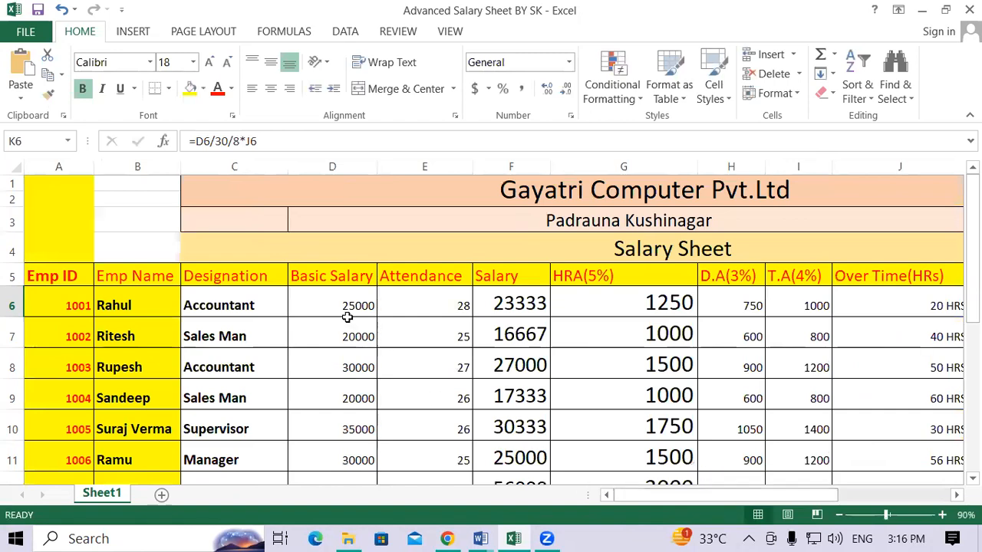
{"action": "left_click_drag", "start_coordinate": [675, 496], "coordinate": [770, 496]}
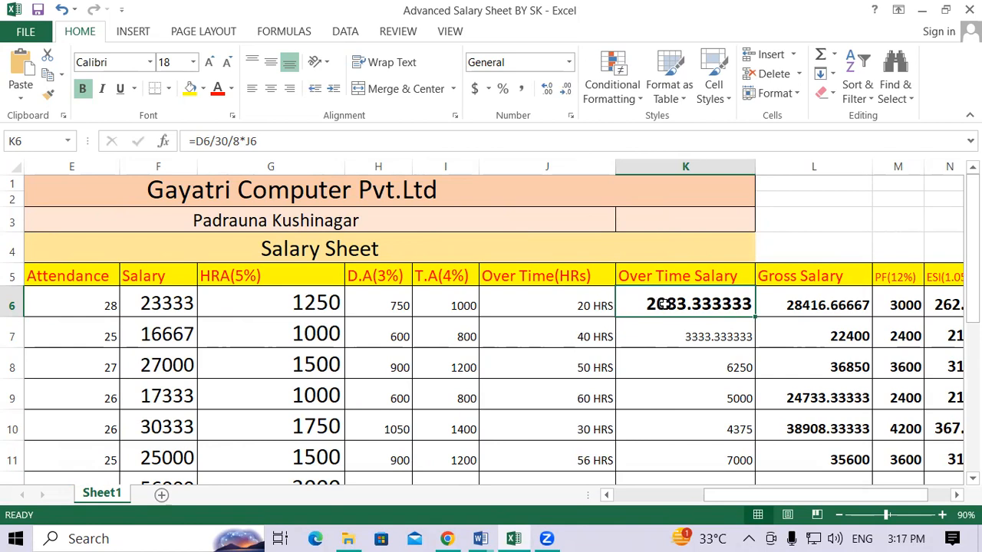
{"action": "left_click_drag", "start_coordinate": [755, 317], "coordinate": [773, 470]}
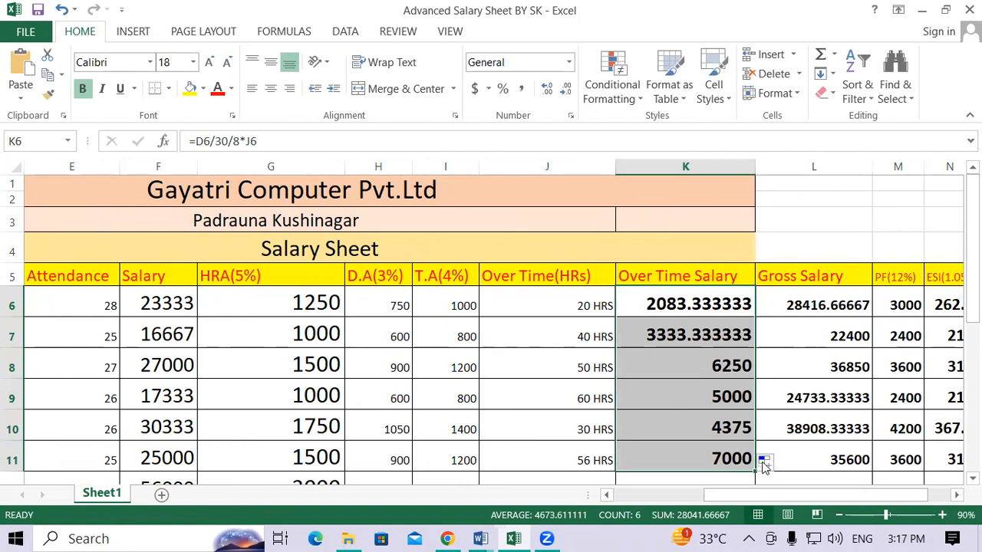
{"action": "left_click", "coordinate": [539, 326]}
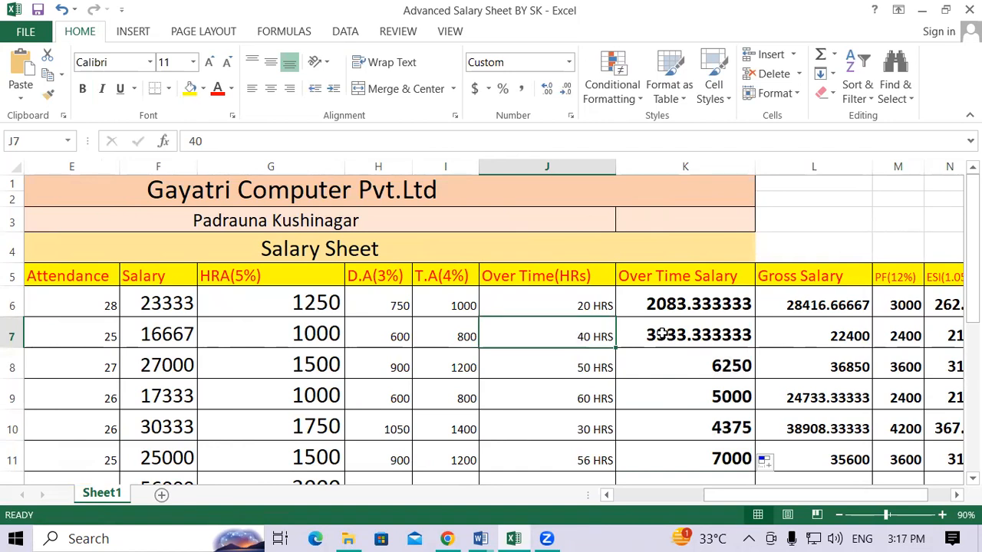
{"action": "left_click", "coordinate": [584, 367]}
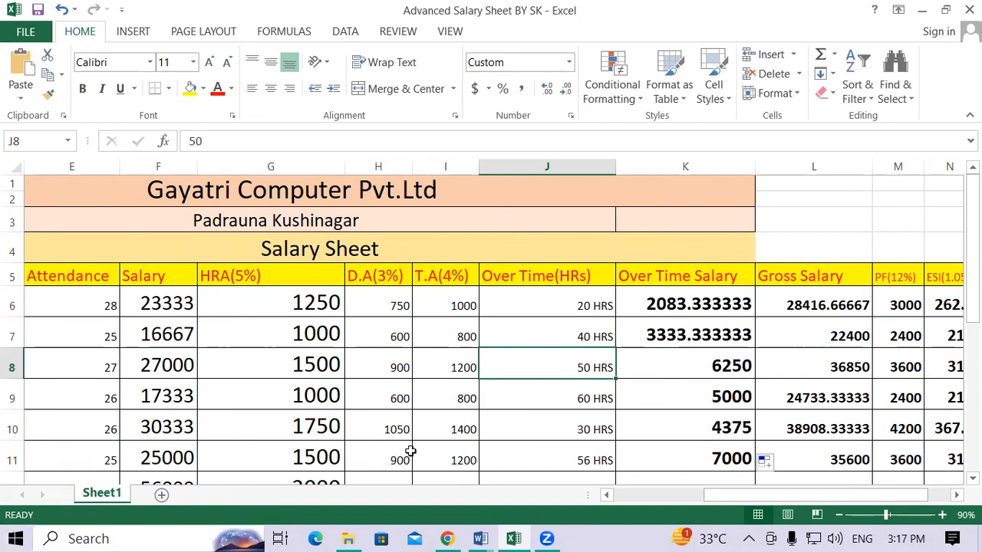
Step: Launch Notepad with a blank document and maximize its window
{"action": "key", "text": "super+r"}
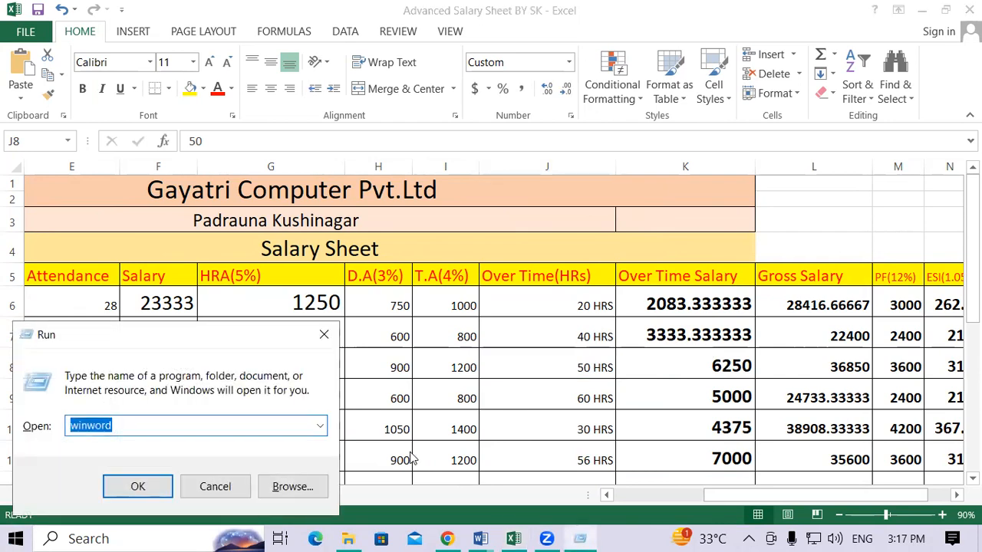
{"action": "type", "text": "no"}
{"action": "key", "text": "Down"}
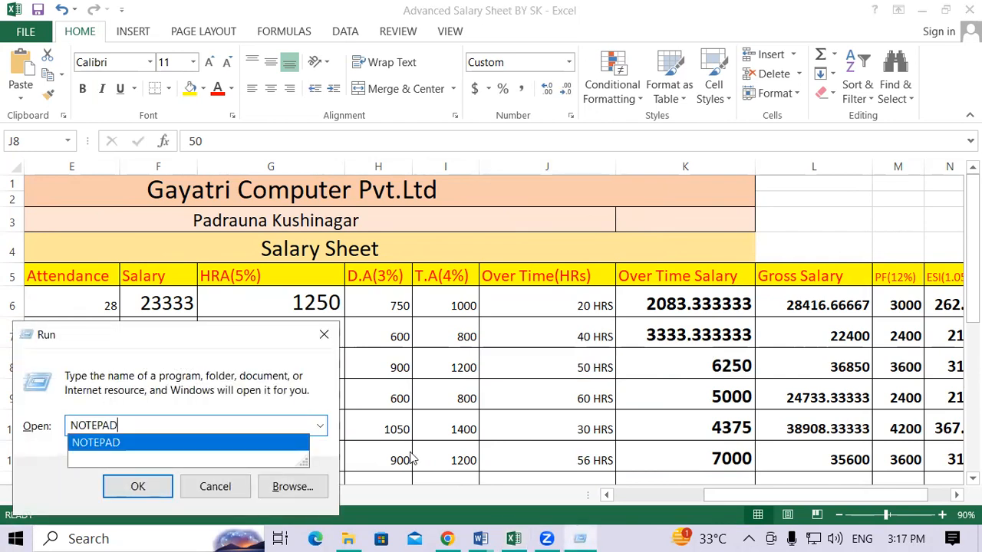
{"action": "key", "text": "Return"}
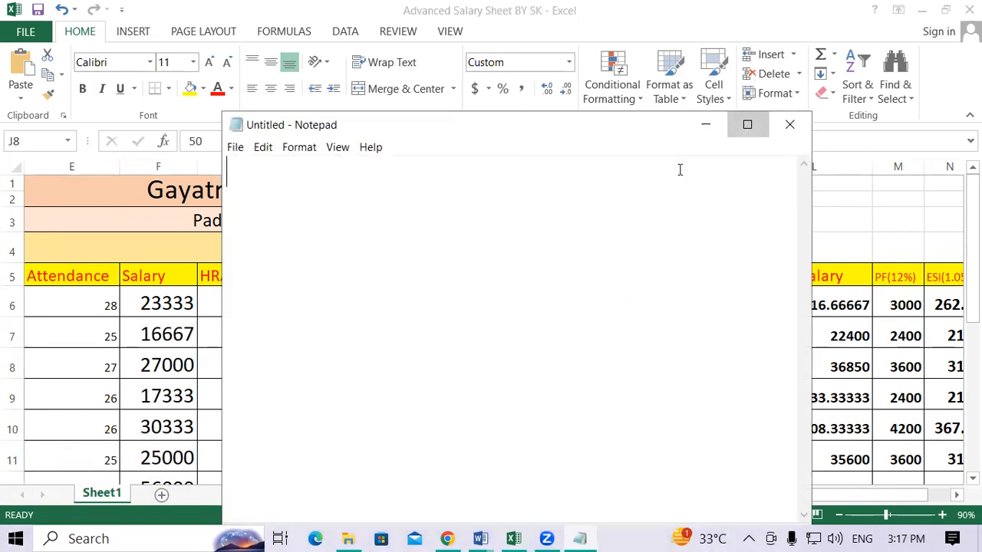
{"action": "left_click", "coordinate": [748, 124]}
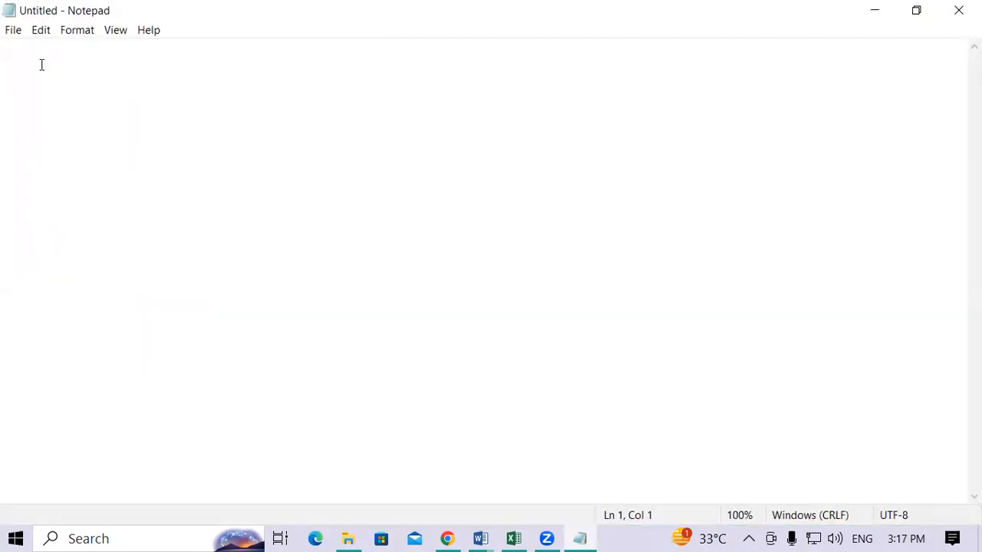
Step: Write the heading "Over Time Salary" on the first line of the note
{"action": "type", "text": "="}
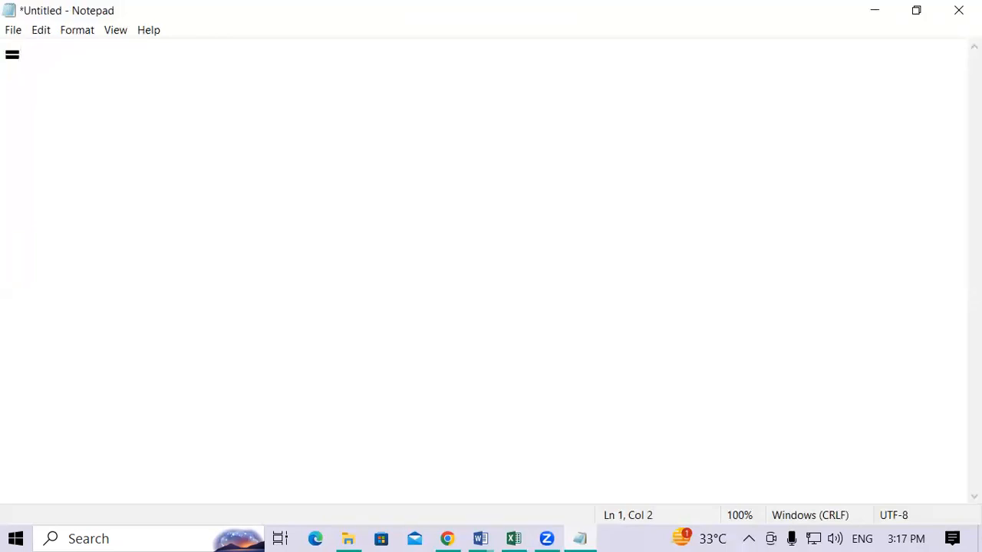
{"action": "key", "text": "BackSpace"}
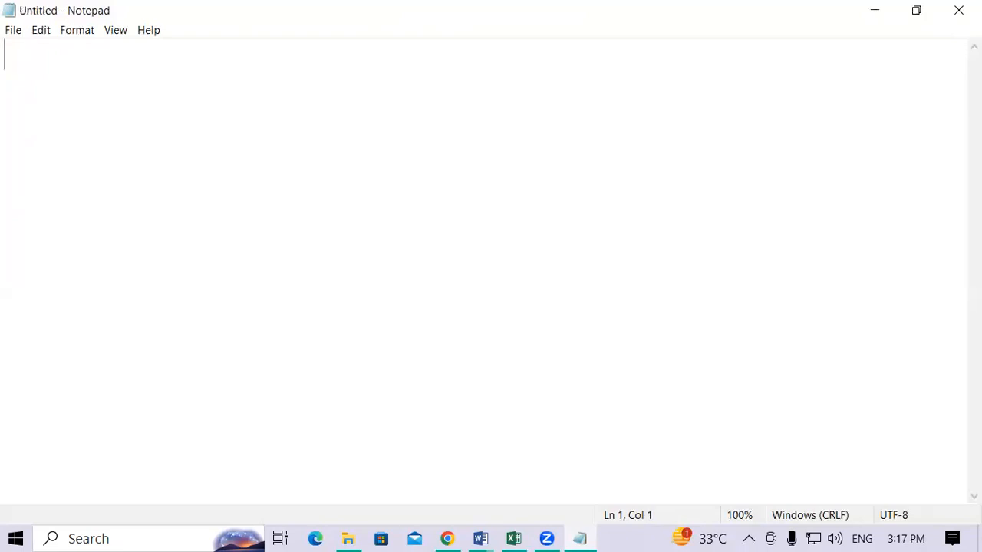
{"action": "type", "text": "Ove"}
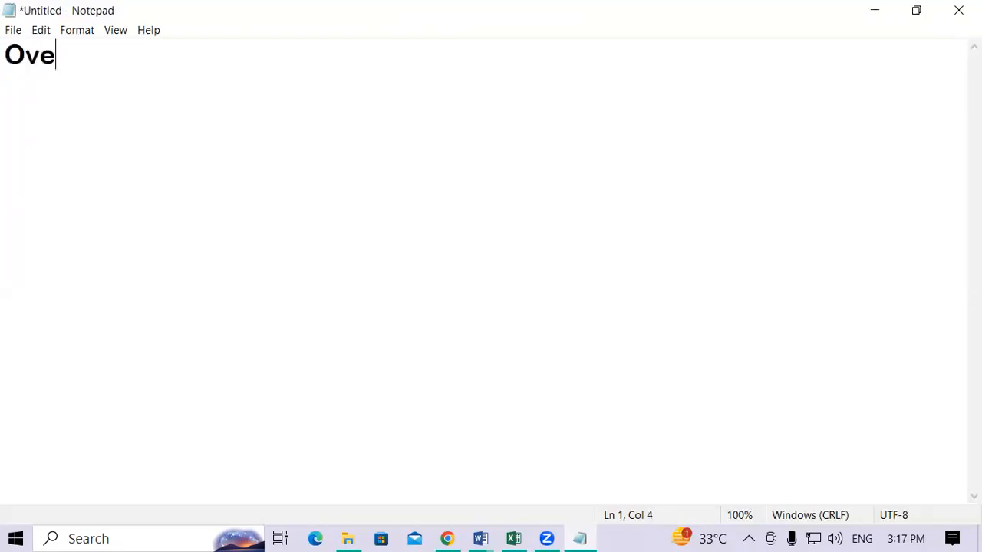
{"action": "type", "text": "r Ti"}
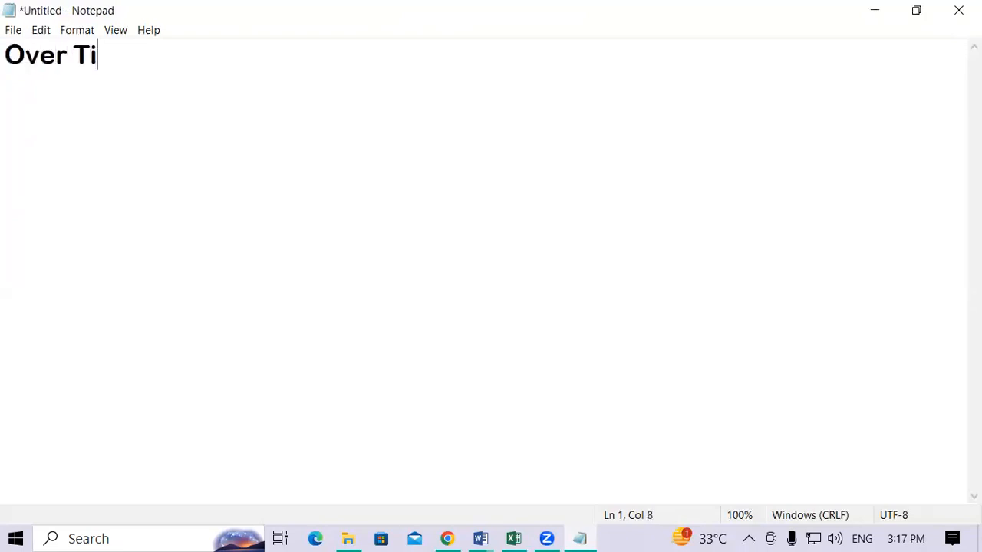
{"action": "type", "text": "me Sal"}
{"action": "key", "text": "BackSpace"}
{"action": "type", "text": "a"}
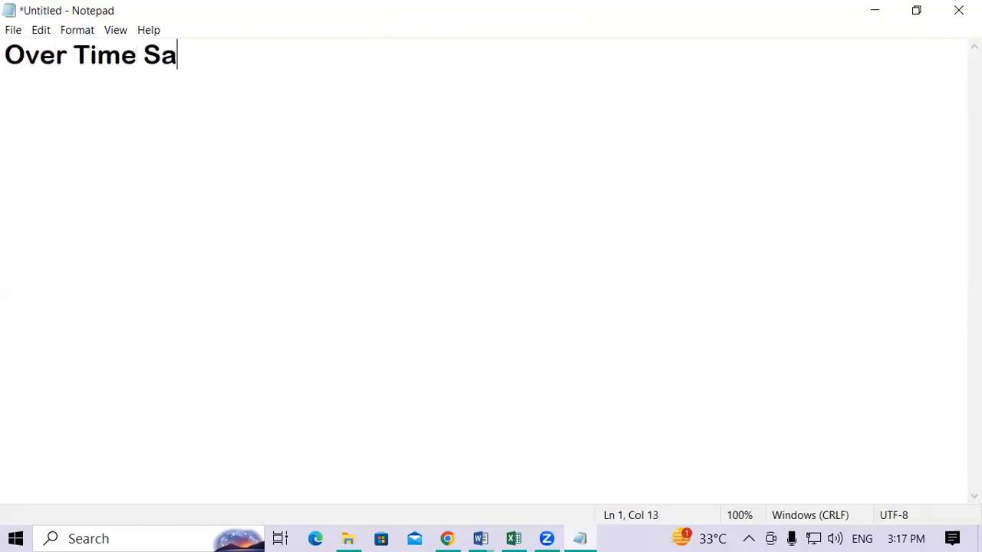
{"action": "type", "text": "lary"}
{"action": "key", "text": "Return"}
Step: Write the formula explanation "=Select Basic Salary/30/8*Over Time" on the second line
{"action": "type", "text": "=Sl"}
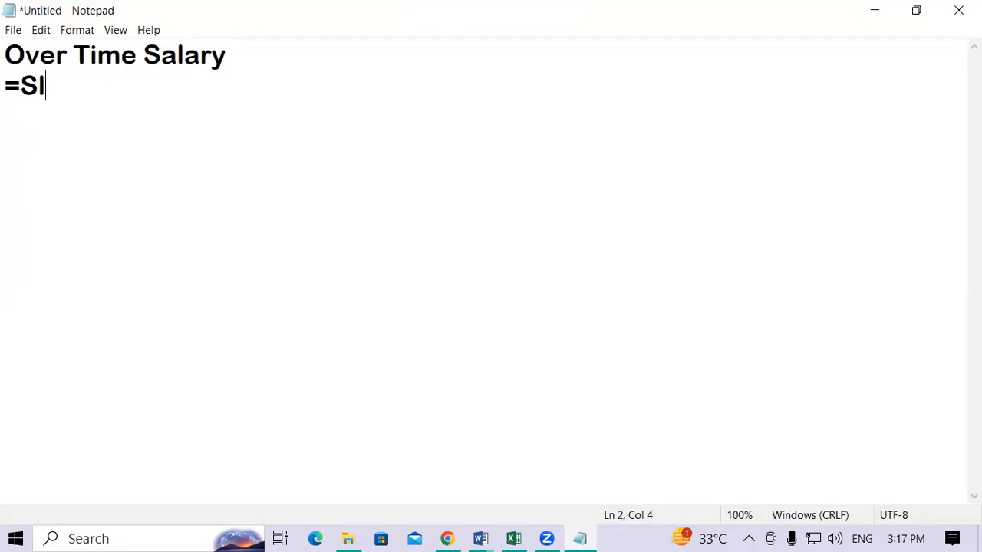
{"action": "key", "text": "BackSpace"}
{"action": "type", "text": "elect Ba"}
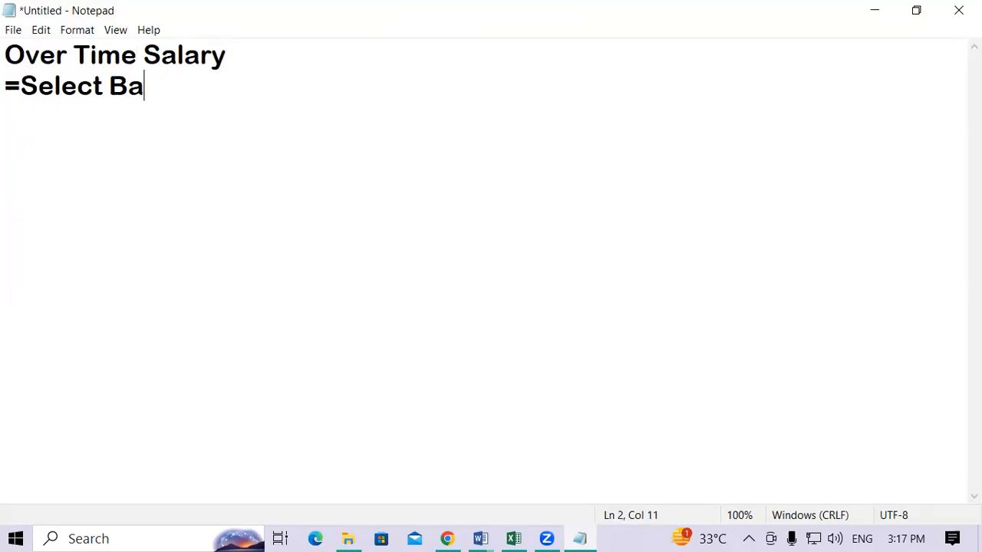
{"action": "type", "text": "sic Sala"}
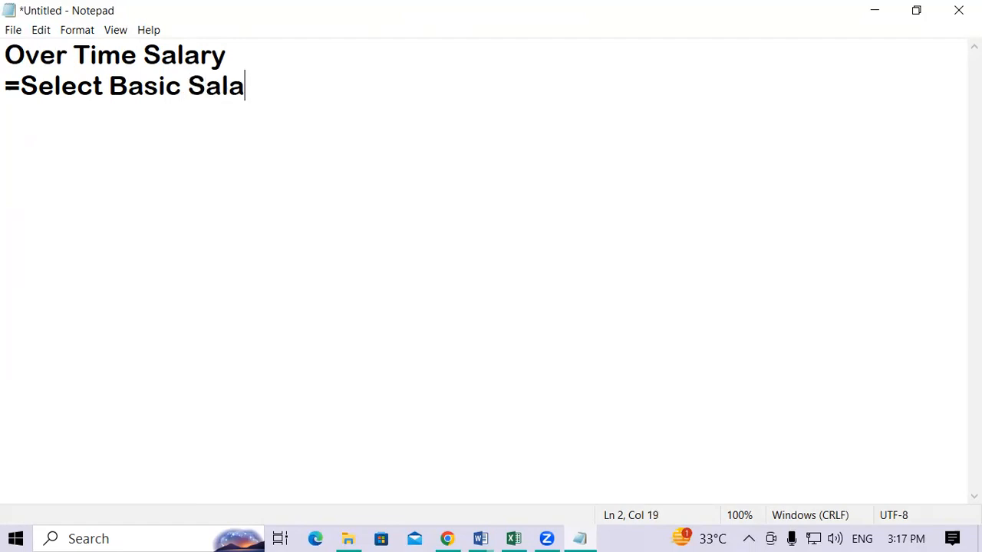
{"action": "type", "text": "ry/3"}
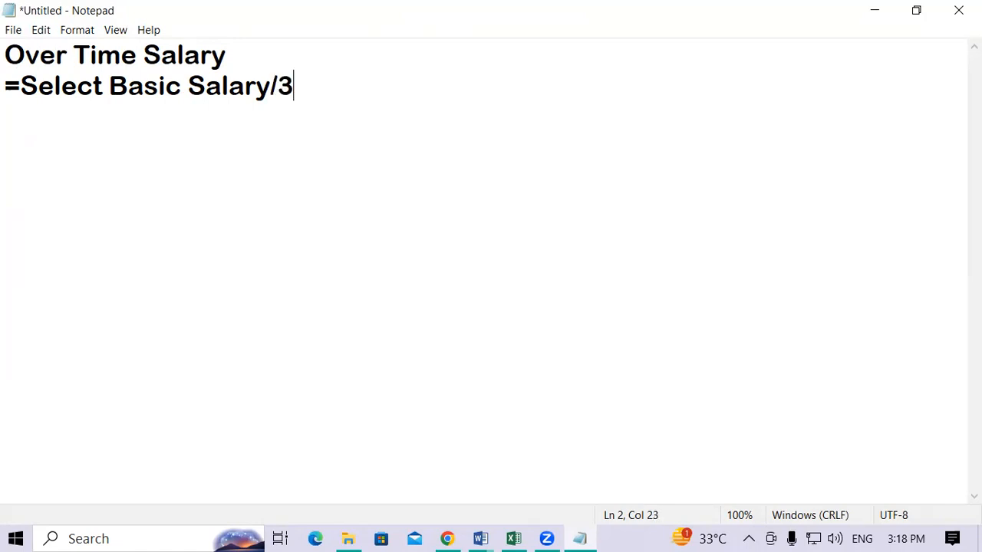
{"action": "type", "text": "0/8*"}
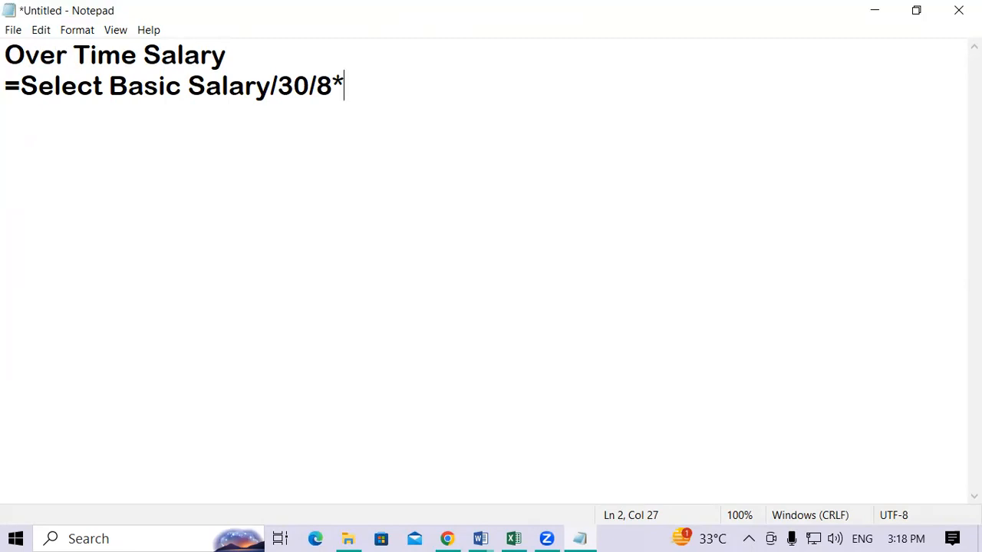
{"action": "type", "text": "Ove"}
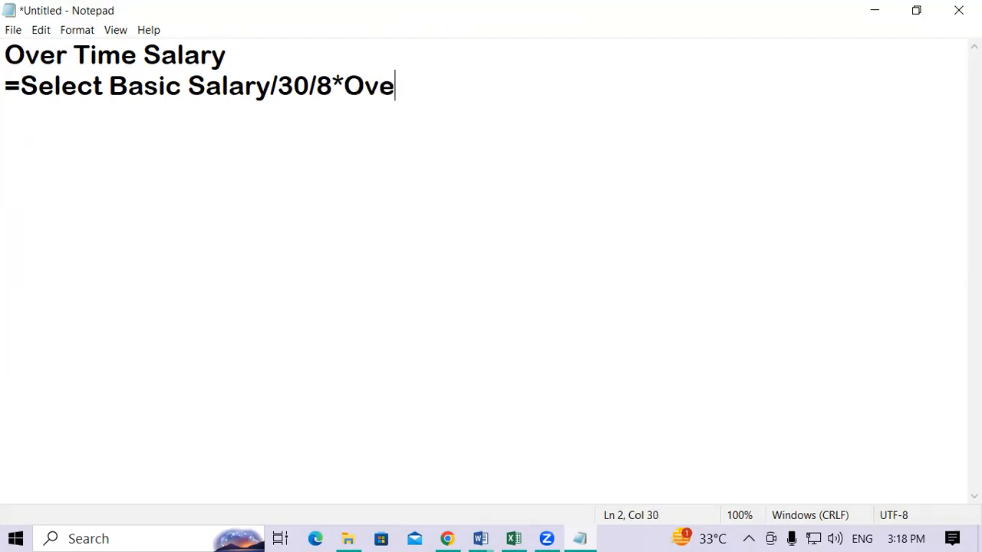
{"action": "type", "text": "r Time"}
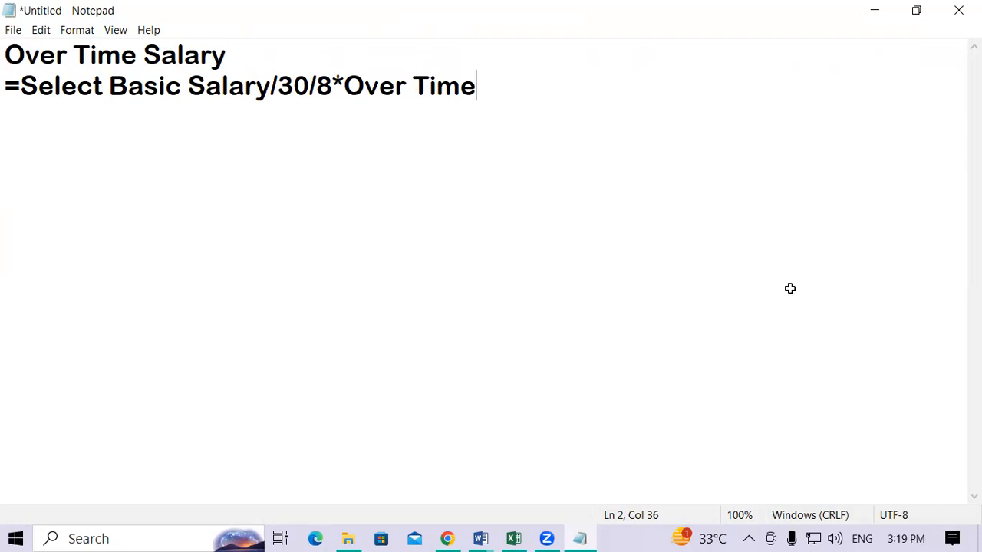
Step: Switch back to the Excel salary sheet and clear the gross salary values in L6:L11
{"action": "key", "text": "alt+Tab"}
{"action": "left_click", "coordinate": [808, 249]}
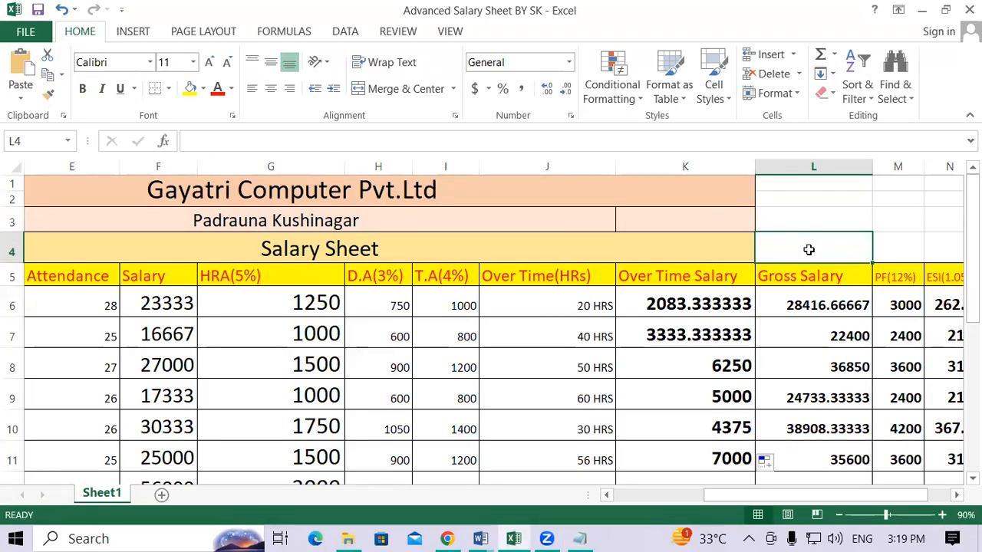
{"action": "mouse_move", "coordinate": [809, 307]}
{"action": "left_mouse_down"}
{"action": "mouse_move", "coordinate": [811, 450]}
{"action": "mouse_move", "coordinate": [809, 441]}
{"action": "left_mouse_up"}
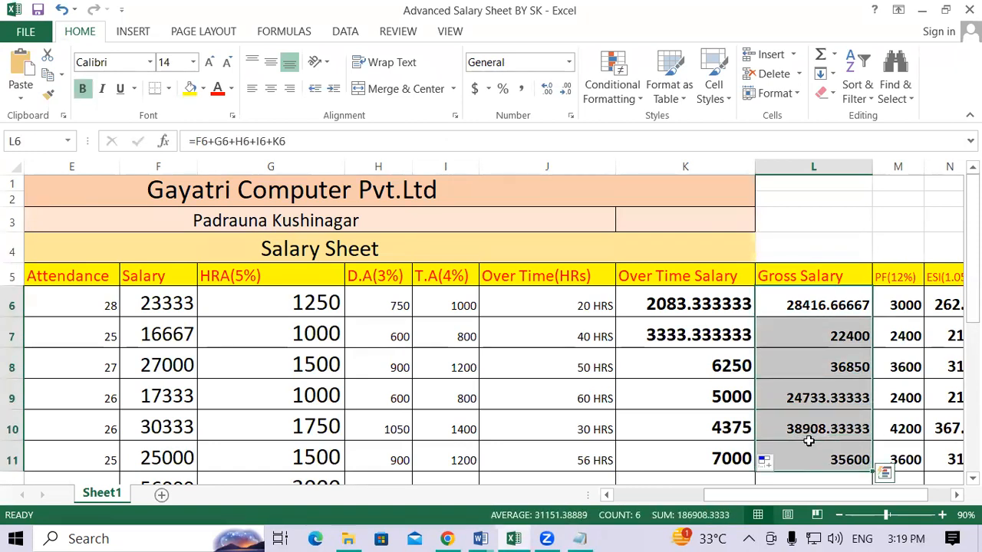
{"action": "key", "text": "Delete"}
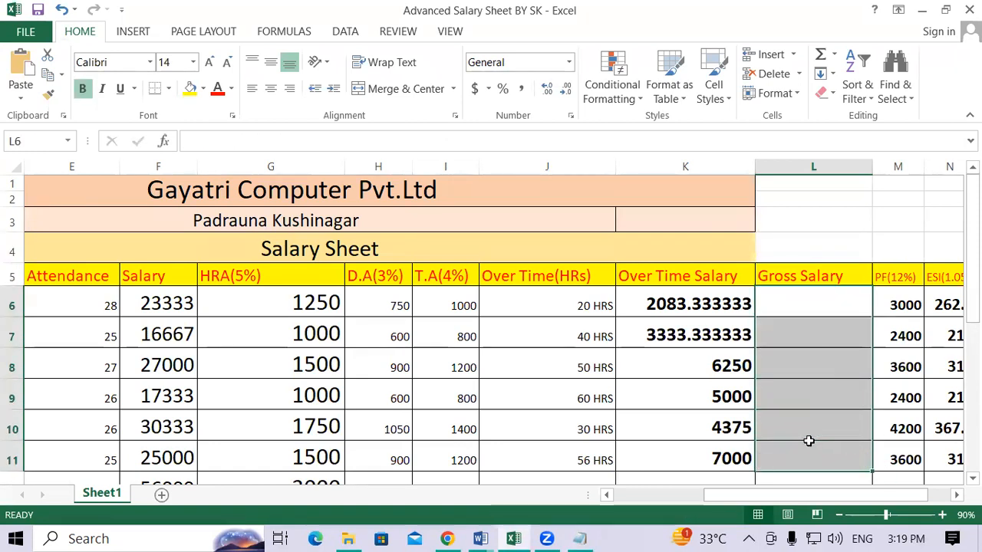
Step: Calculate the gross salary in L6 with =F6+G6+H6+I6+K6 and fill the formula down to L11
{"action": "left_click", "coordinate": [797, 300]}
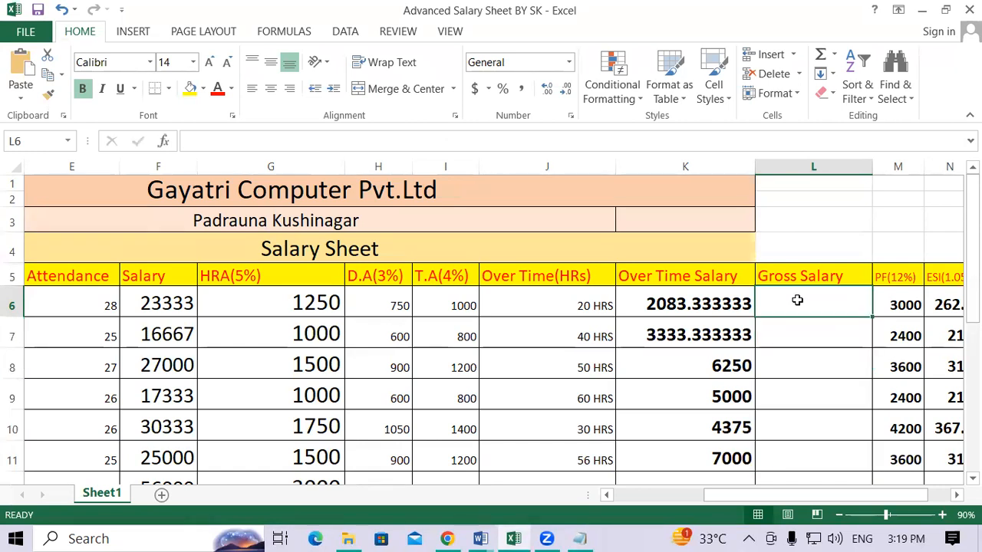
{"action": "type", "text": "="}
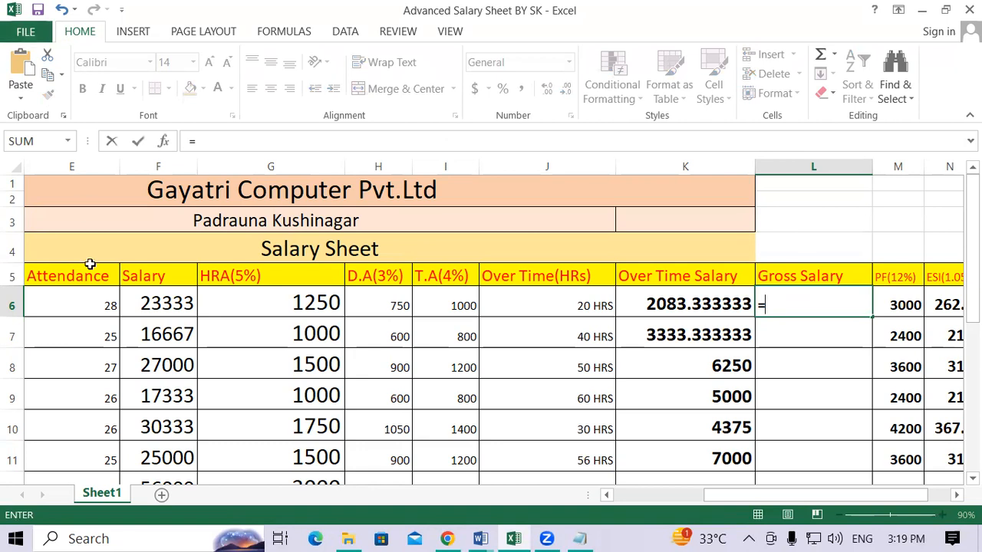
{"action": "left_click", "coordinate": [148, 303]}
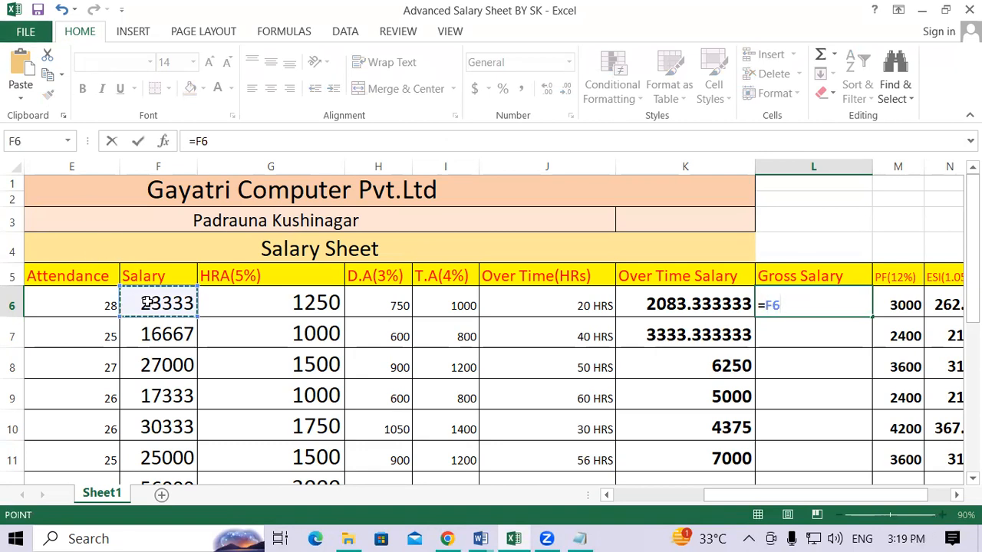
{"action": "type", "text": "+"}
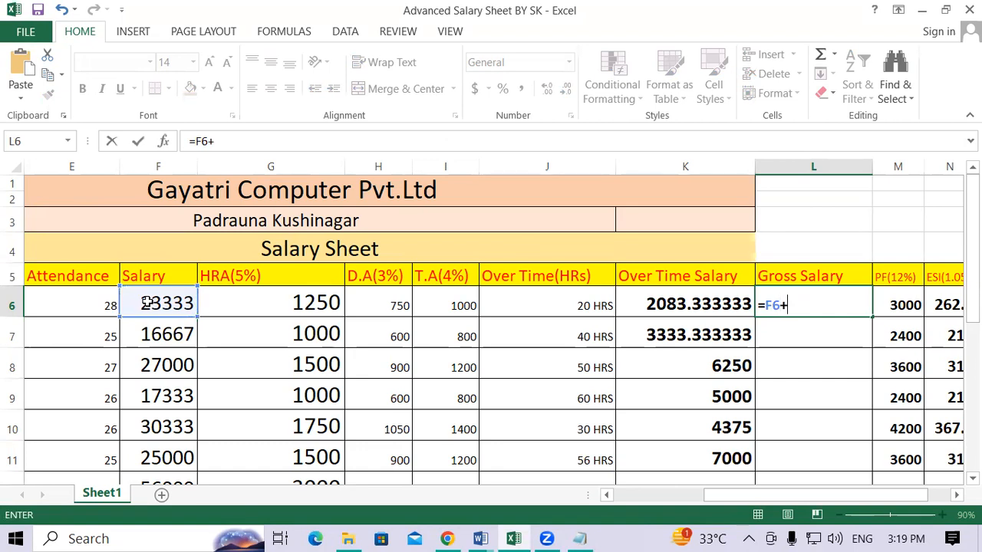
{"action": "left_click", "coordinate": [281, 303]}
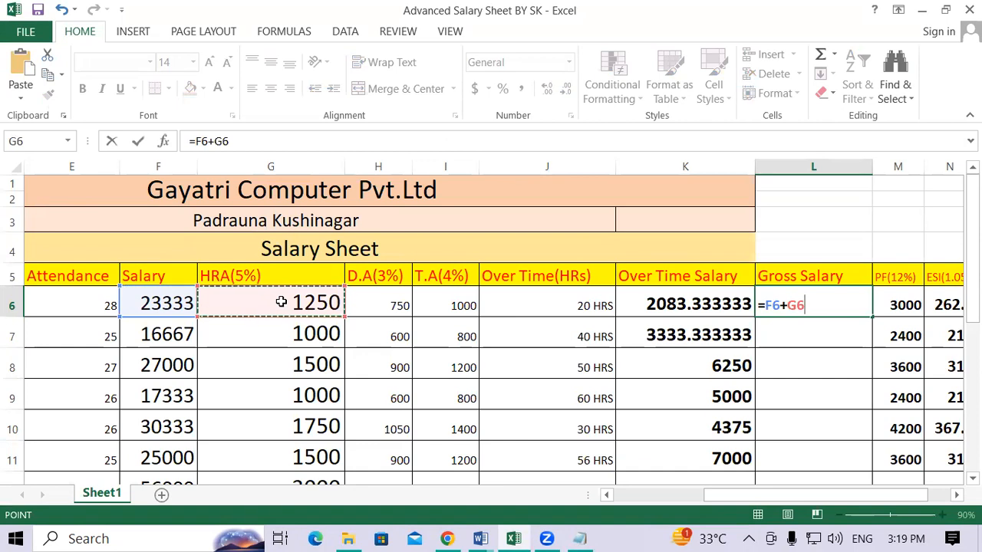
{"action": "type", "text": "+"}
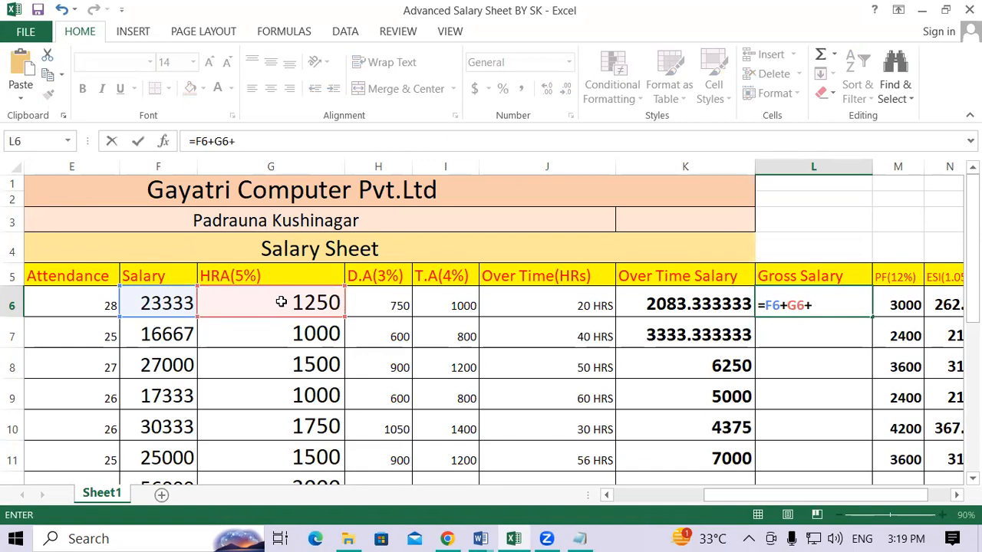
{"action": "left_click", "coordinate": [381, 298]}
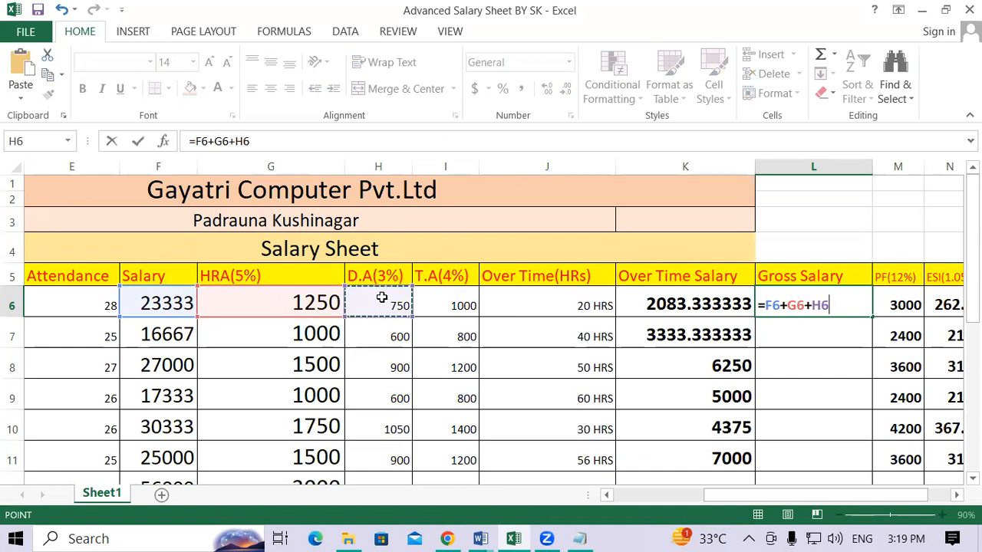
{"action": "type", "text": "+"}
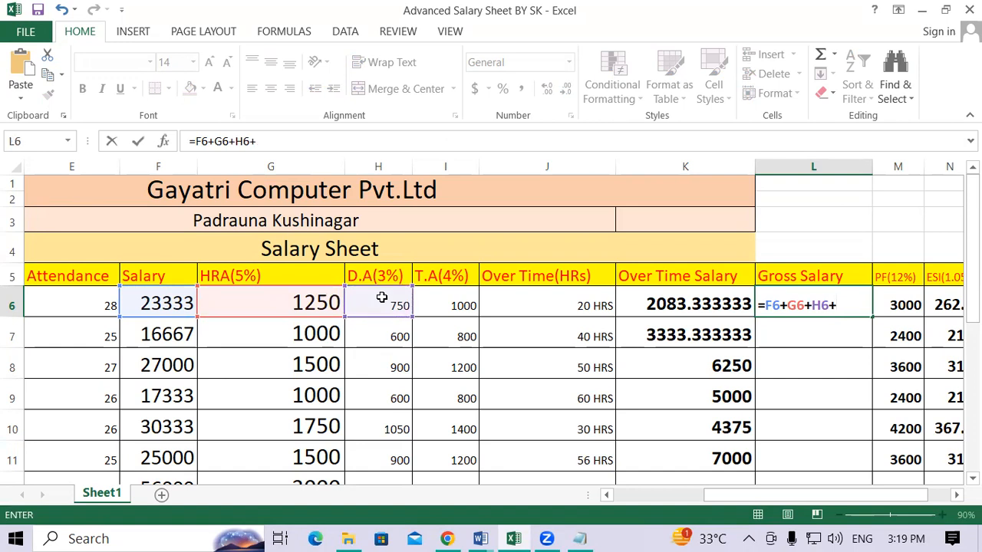
{"action": "left_click", "coordinate": [428, 297]}
{"action": "type", "text": "+"}
{"action": "left_click", "coordinate": [686, 301]}
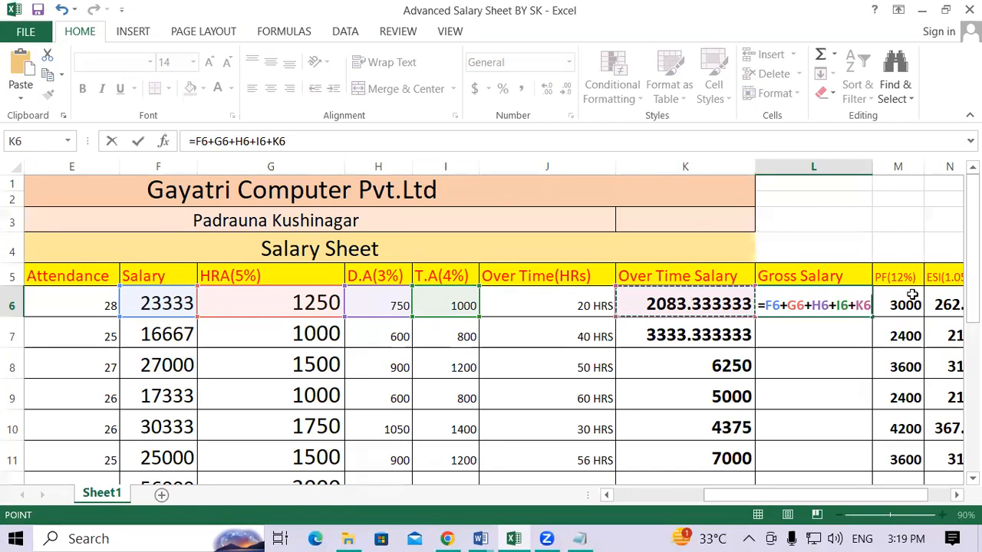
{"action": "key", "text": "Return"}
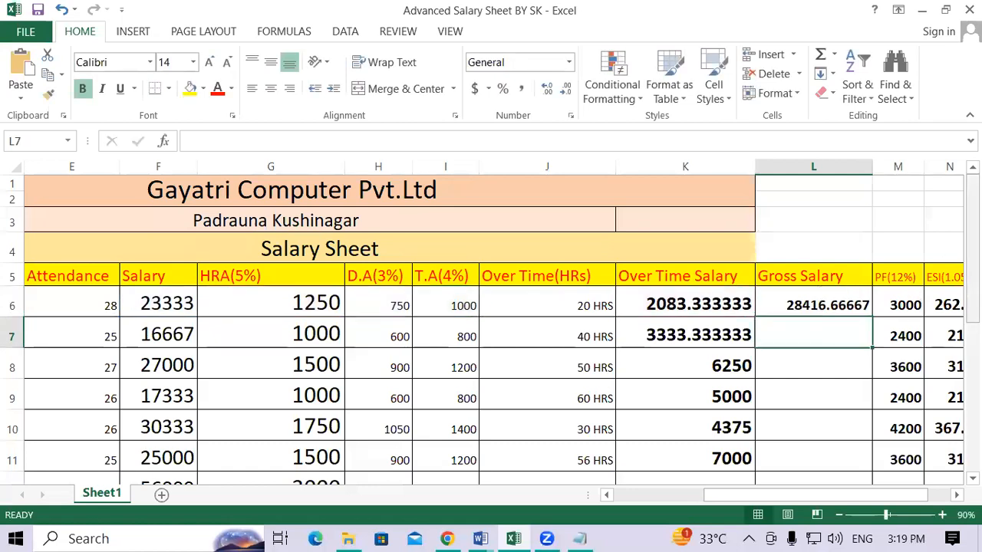
{"action": "left_click", "coordinate": [824, 301]}
{"action": "left_click_drag", "start_coordinate": [871, 316], "coordinate": [896, 460]}
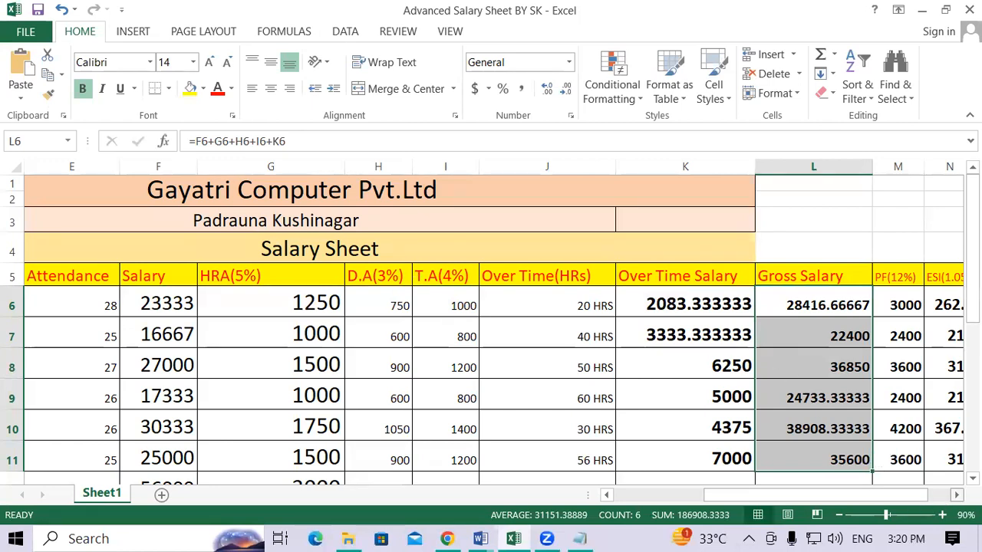
Step: Clear the PF and ESI values in M6:N12
{"action": "scroll", "coordinate": [886, 455], "scroll_direction": "right", "scroll_amount": 2}
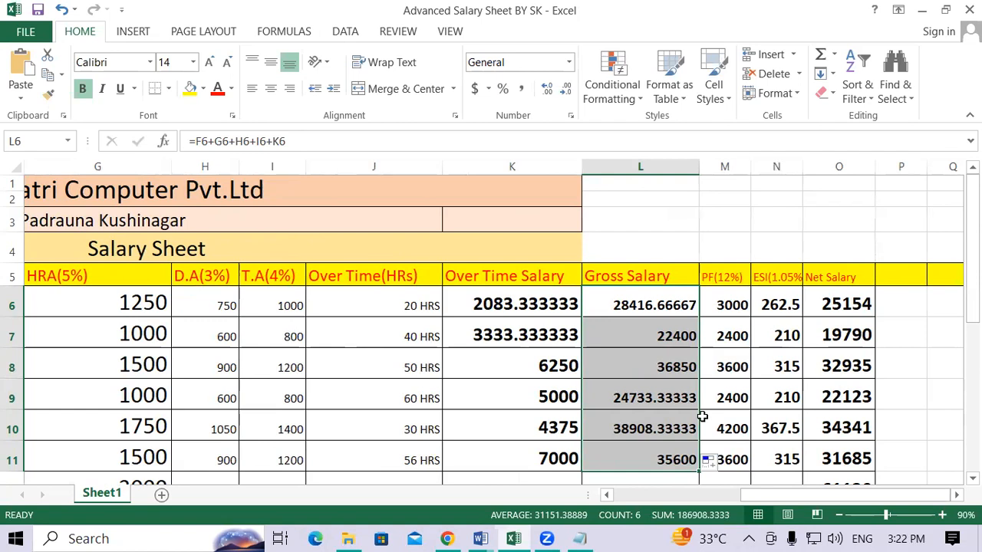
{"action": "scroll", "coordinate": [702, 417], "scroll_direction": "down", "scroll_amount": 4}
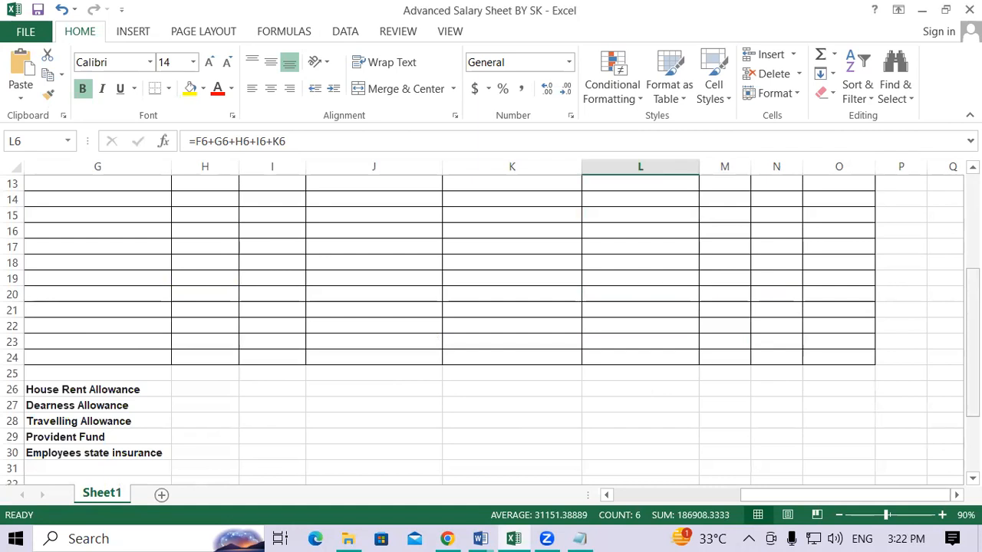
{"action": "scroll", "coordinate": [755, 230], "scroll_direction": "up", "scroll_amount": 4}
{"action": "left_click_drag", "start_coordinate": [725, 247], "coordinate": [790, 435]}
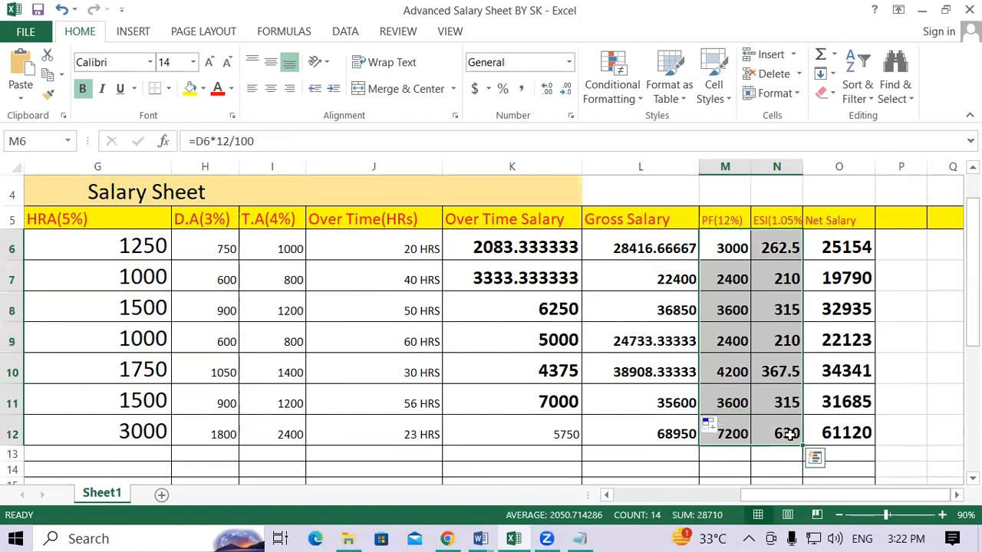
{"action": "key", "text": "Delete"}
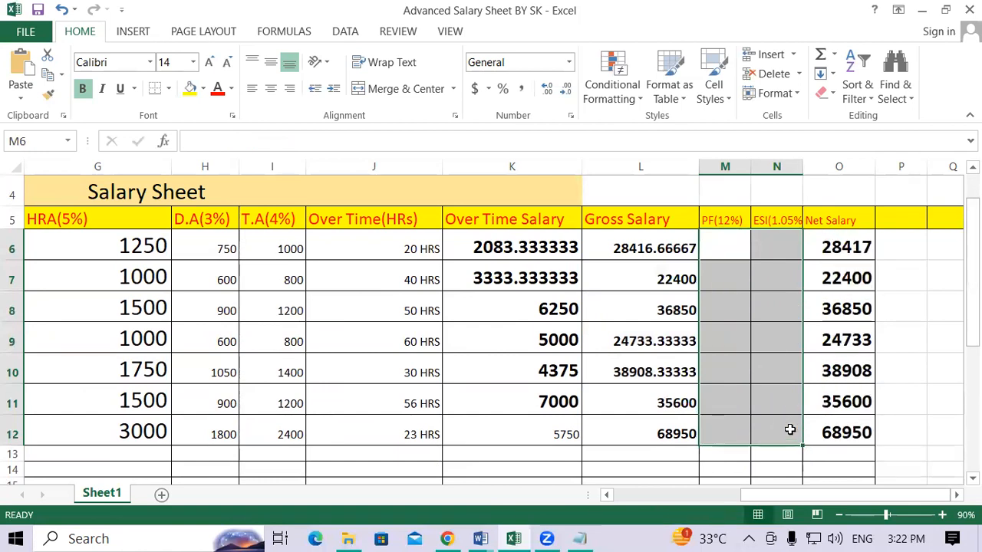
Step: Calculate the 12% PF in M6 from the basic salary with =D6*12/100 and fill it down to M12
{"action": "left_click", "coordinate": [708, 238]}
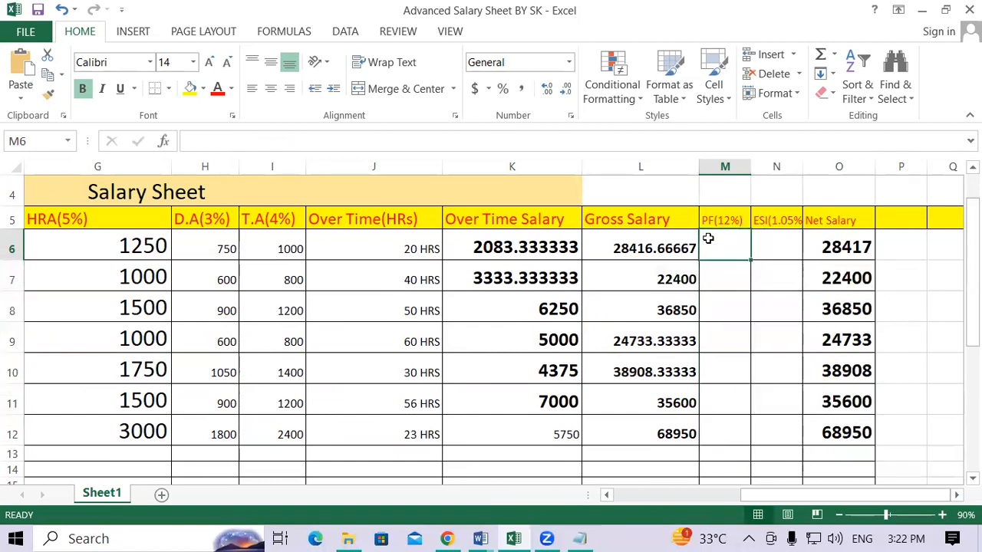
{"action": "type", "text": "="}
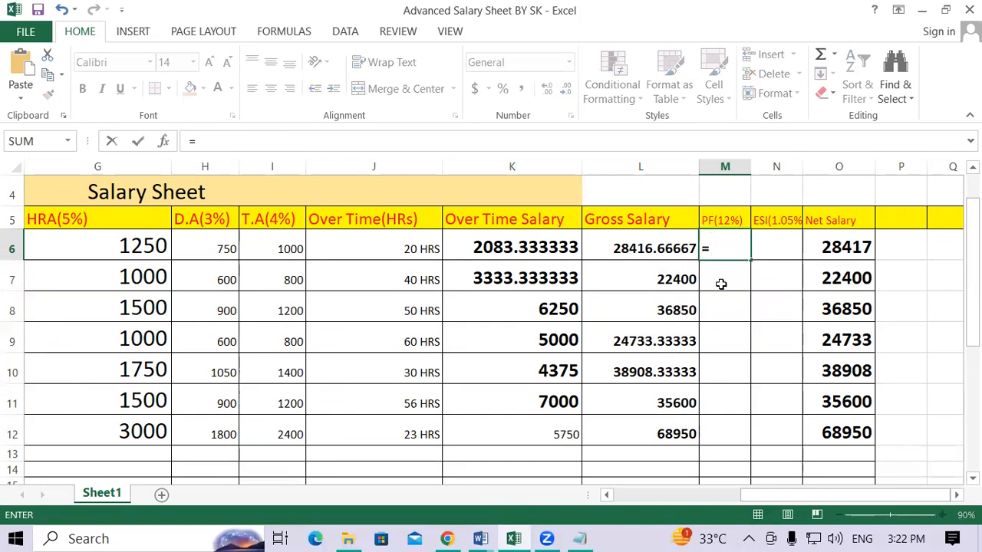
{"action": "left_click_drag", "start_coordinate": [768, 495], "coordinate": [636, 497]}
{"action": "left_click", "coordinate": [281, 254]}
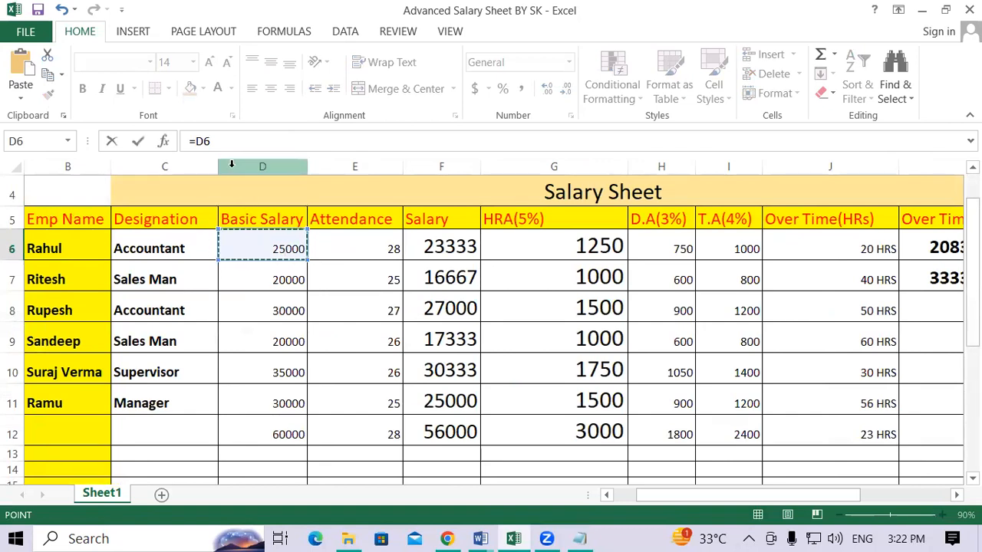
{"action": "left_click", "coordinate": [223, 146]}
{"action": "type", "text": "*"}
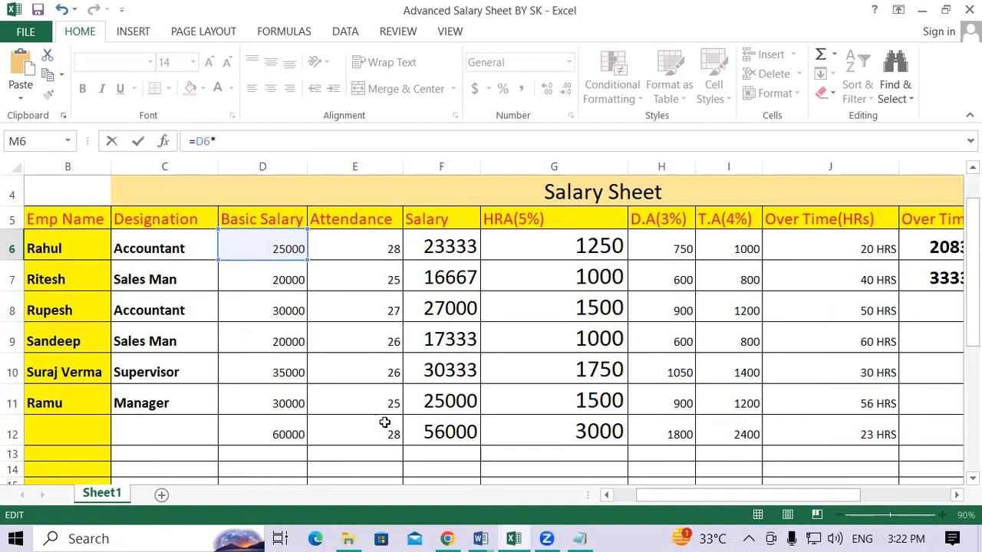
{"action": "left_click_drag", "start_coordinate": [660, 497], "coordinate": [544, 495]}
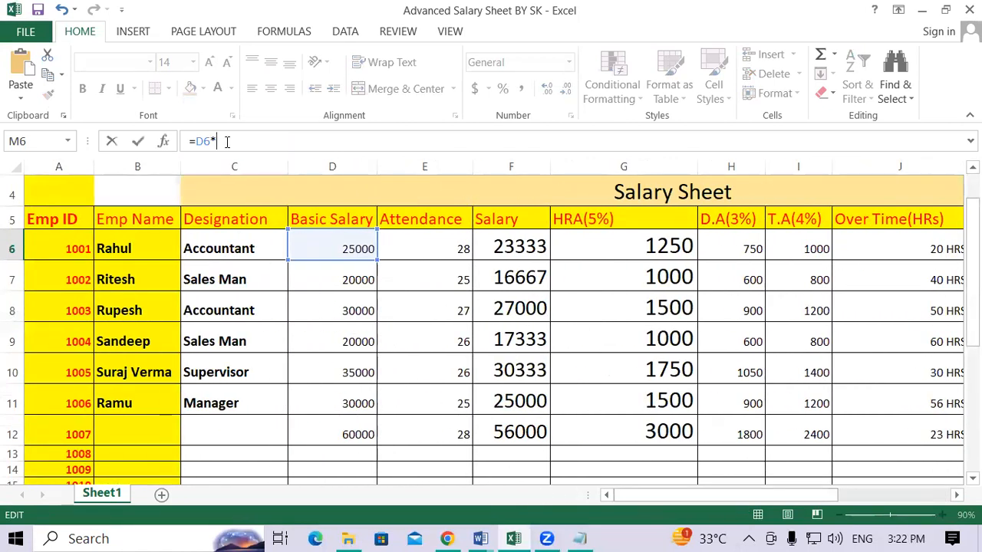
{"action": "type", "text": "12/100"}
{"action": "key", "text": "Return"}
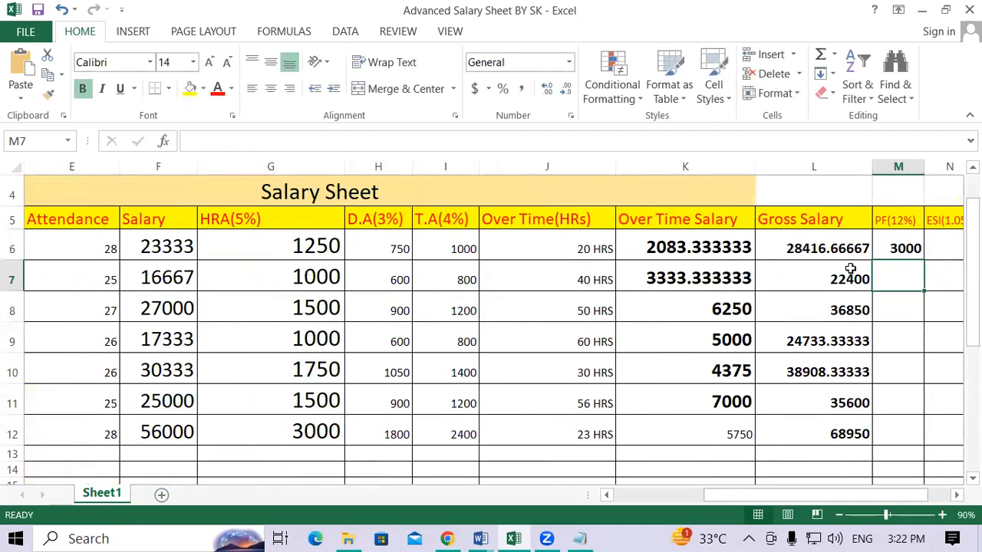
{"action": "left_click", "coordinate": [913, 248]}
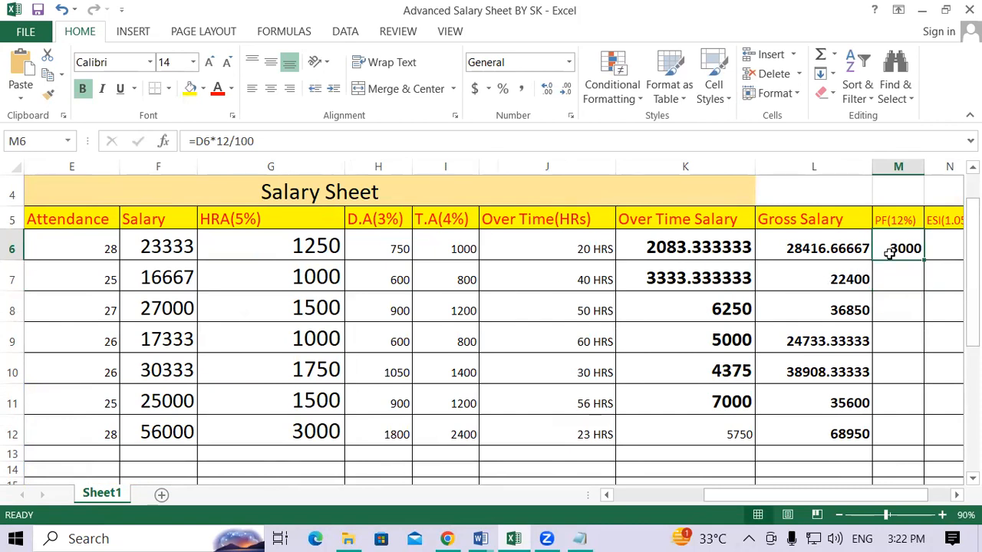
{"action": "left_click_drag", "start_coordinate": [923, 261], "coordinate": [943, 438]}
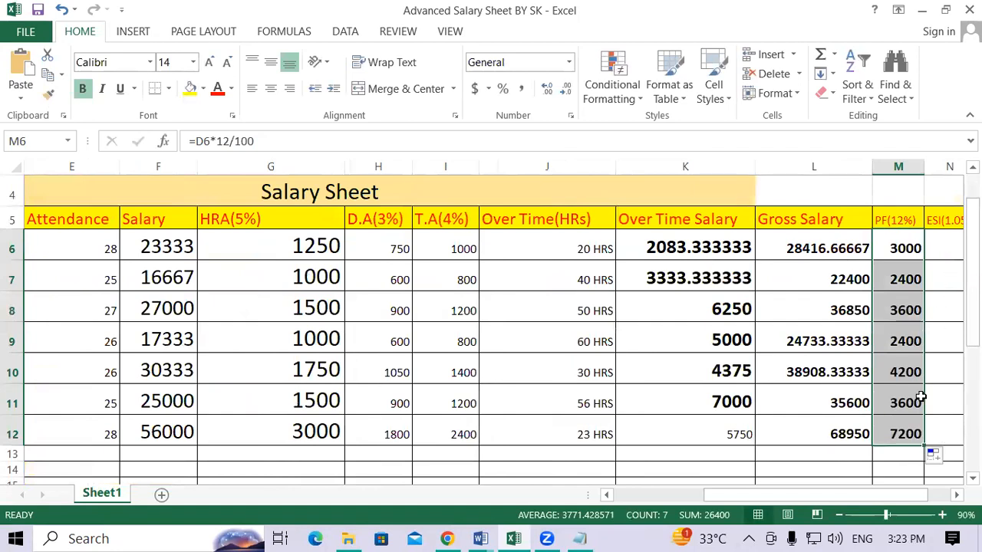
Step: Calculate the 1.05% ESI in N6 from the basic salary with =D6*1.05/100 and fill it down to N12
{"action": "left_click_drag", "start_coordinate": [805, 498], "coordinate": [829, 501]}
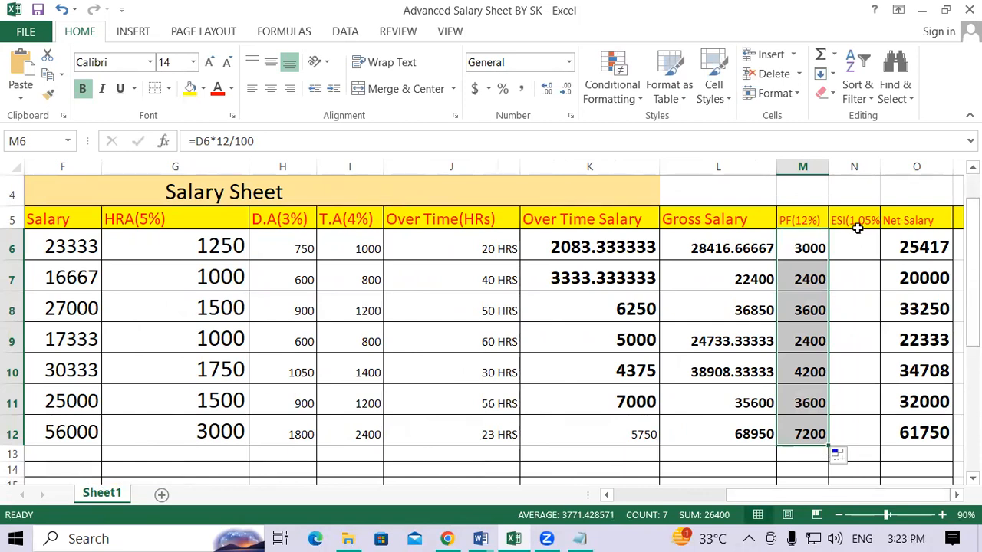
{"action": "left_click", "coordinate": [846, 248]}
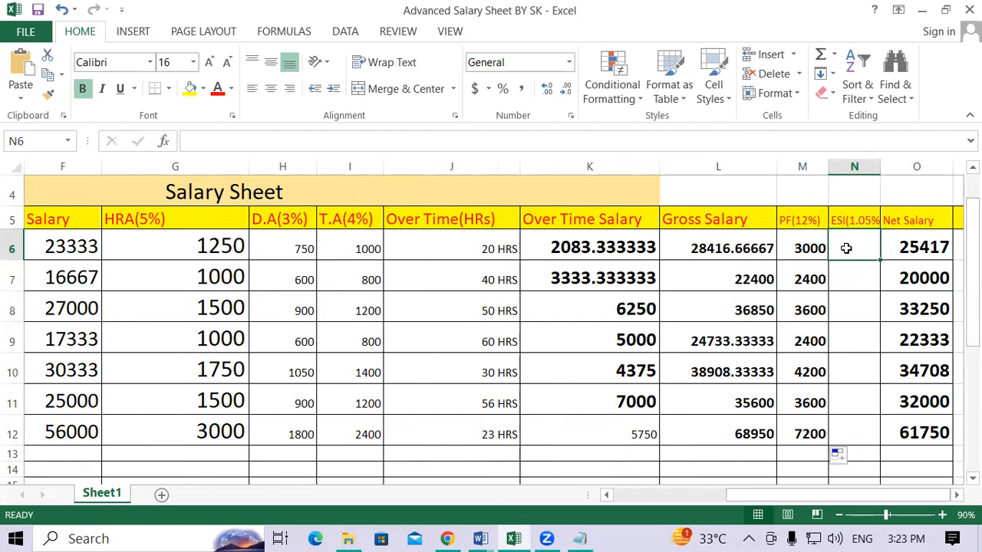
{"action": "type", "text": "="}
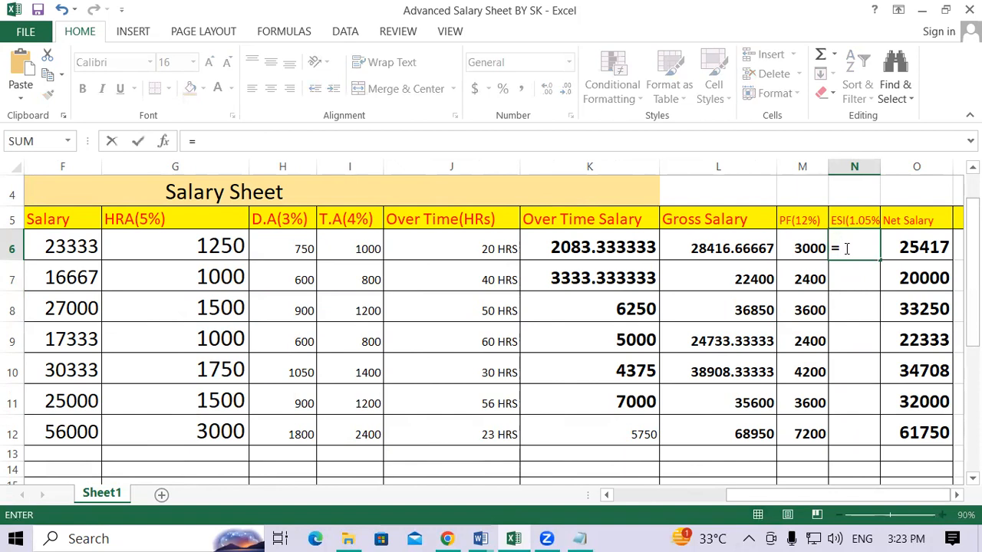
{"action": "left_click_drag", "start_coordinate": [771, 495], "coordinate": [625, 495]}
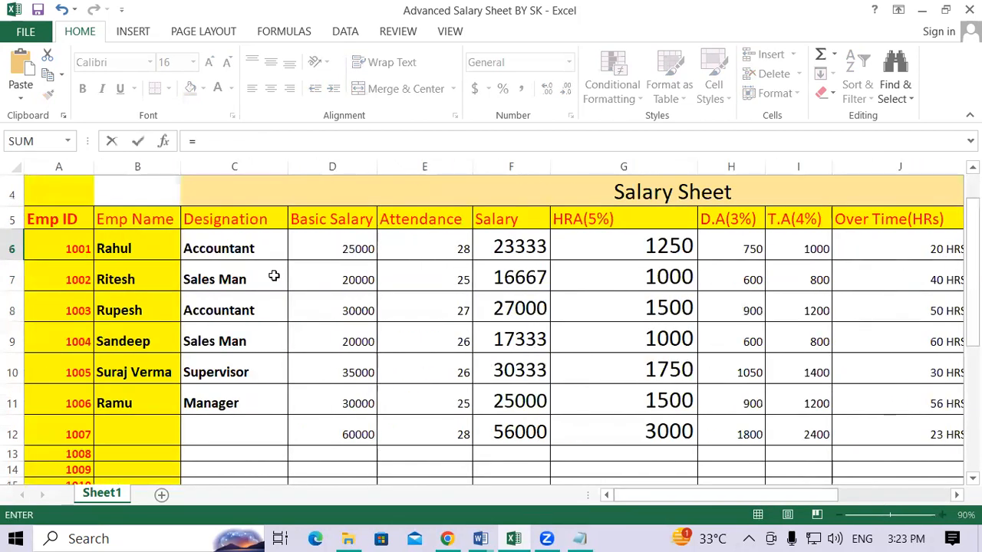
{"action": "left_click", "coordinate": [332, 244]}
{"action": "type", "text": "*1.05"}
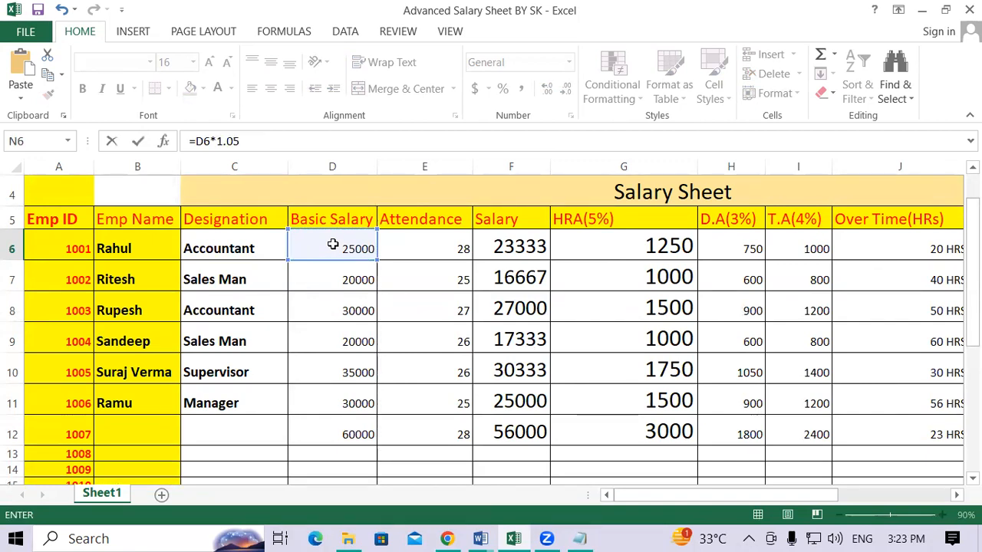
{"action": "type", "text": "/100"}
{"action": "key", "text": "Return"}
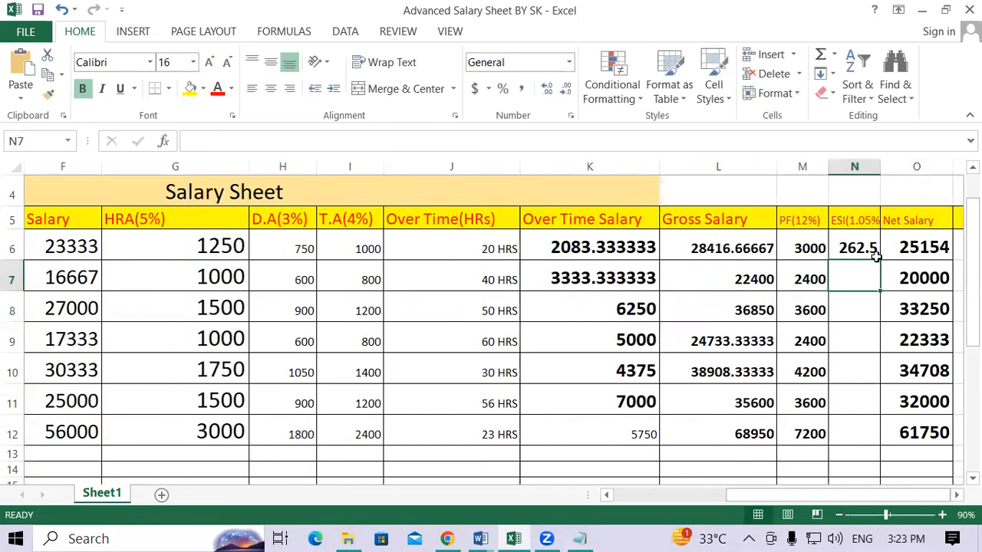
{"action": "left_click", "coordinate": [870, 247]}
{"action": "left_click_drag", "start_coordinate": [881, 261], "coordinate": [882, 430]}
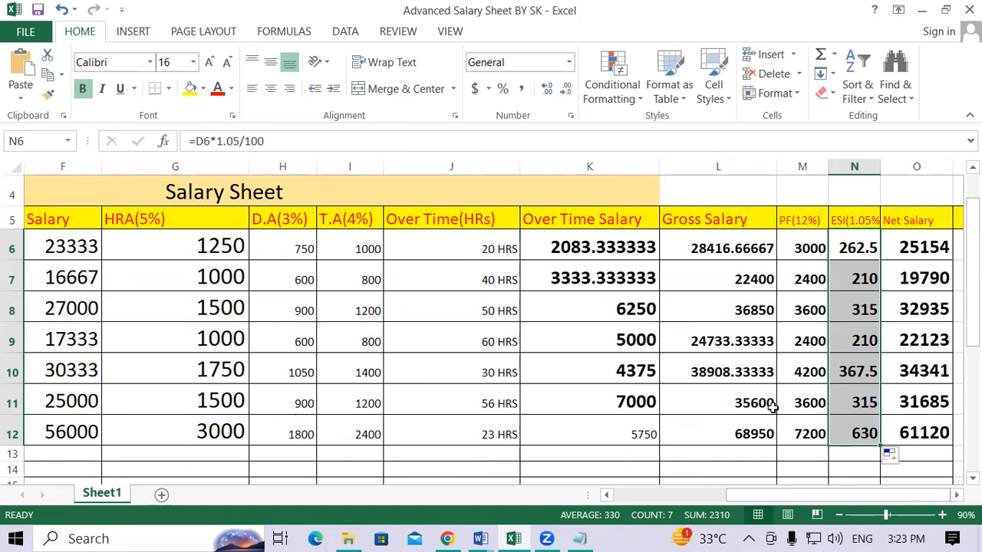
{"action": "left_click_drag", "start_coordinate": [712, 248], "coordinate": [692, 425]}
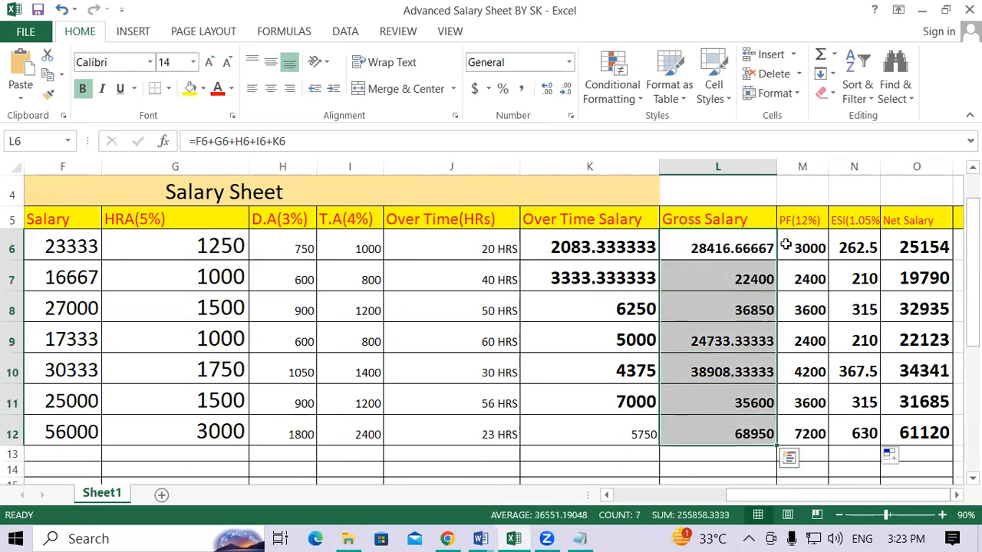
{"action": "left_click", "coordinate": [796, 215]}
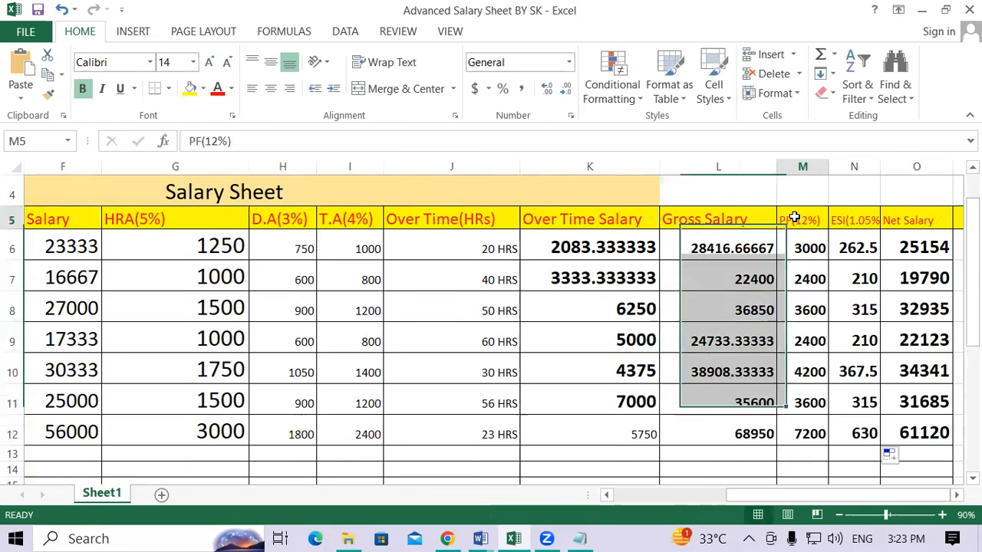
Step: Review the gross salary, PF, ESI and net salary columns and the formulas in their row 6 cells
{"action": "left_click", "coordinate": [845, 217]}
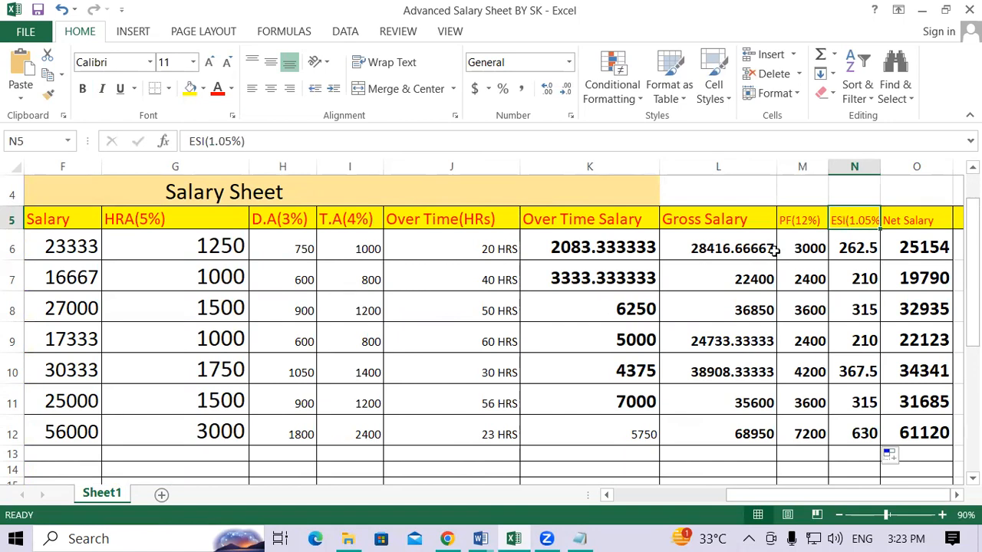
{"action": "left_click_drag", "start_coordinate": [726, 256], "coordinate": [722, 443]}
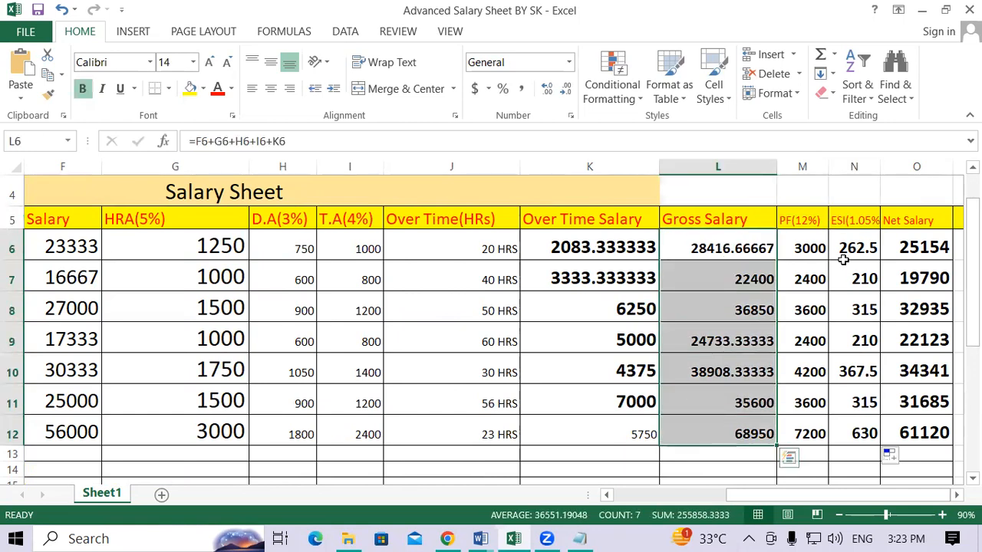
{"action": "left_click", "coordinate": [815, 247]}
{"action": "left_click", "coordinate": [846, 246]}
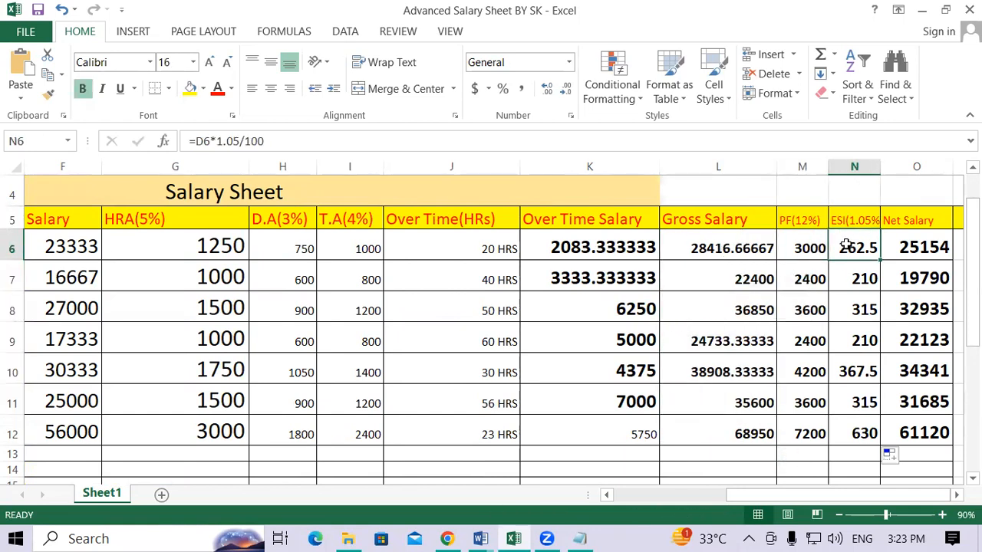
{"action": "left_click", "coordinate": [713, 248]}
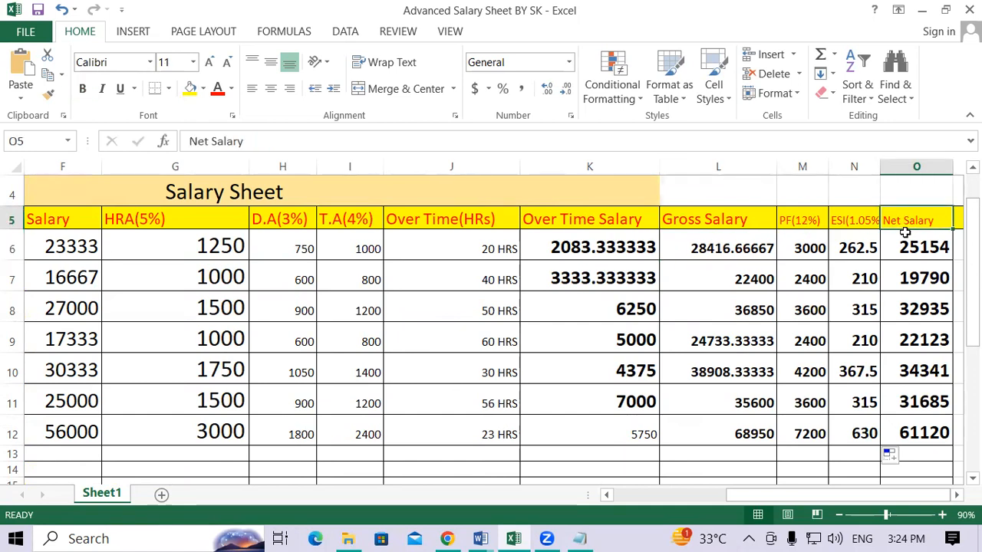
{"action": "left_click_drag", "start_coordinate": [907, 243], "coordinate": [906, 435]}
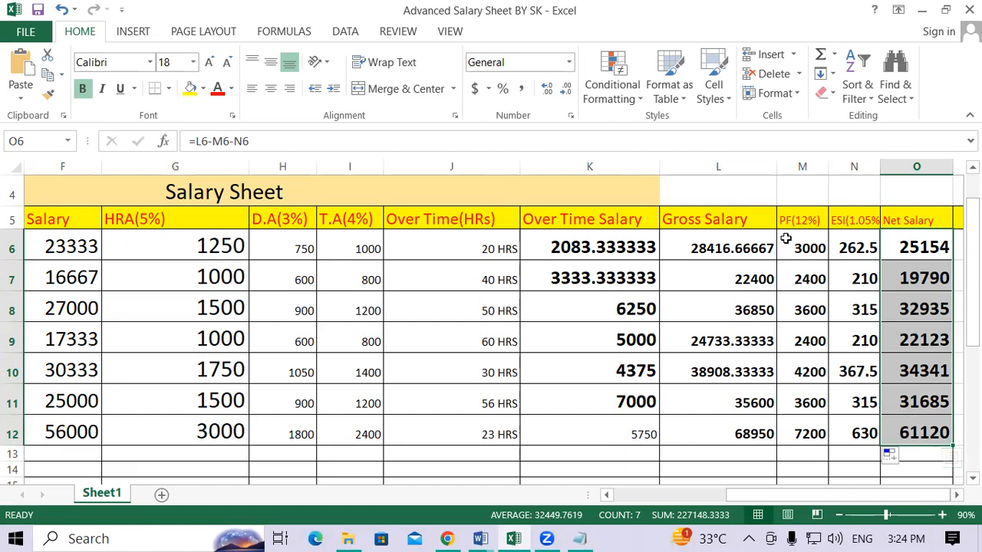
{"action": "left_click", "coordinate": [730, 248]}
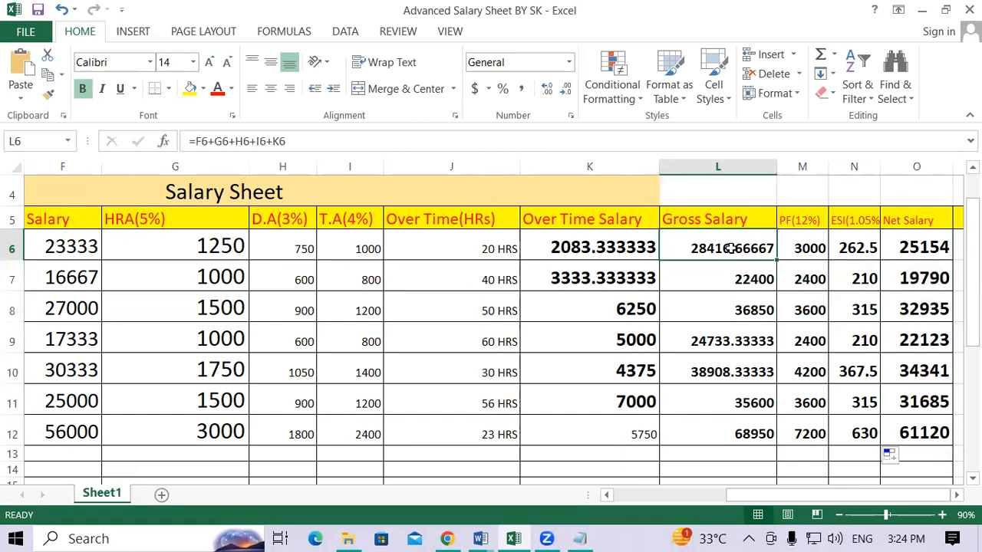
{"action": "left_click", "coordinate": [908, 246]}
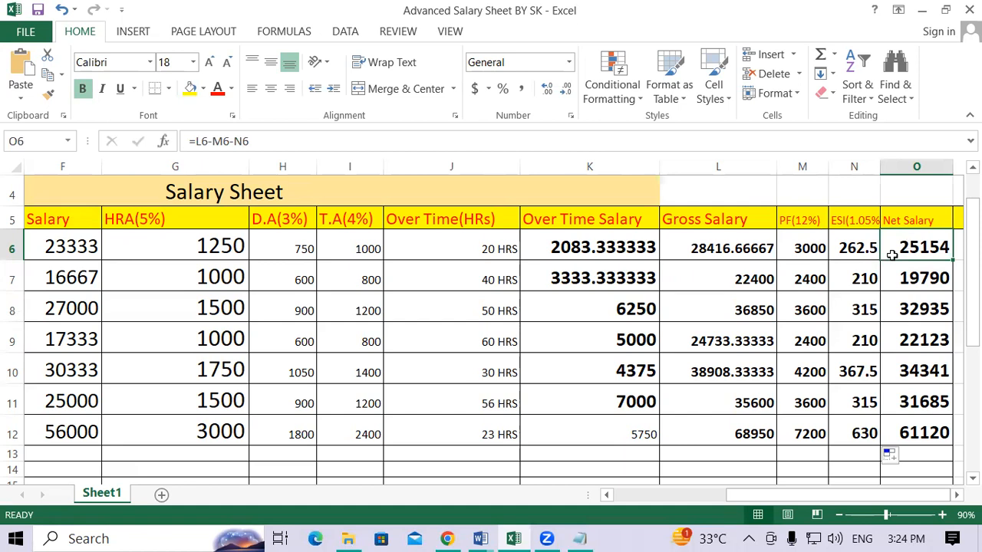
{"action": "left_click_drag", "start_coordinate": [805, 244], "coordinate": [808, 436]}
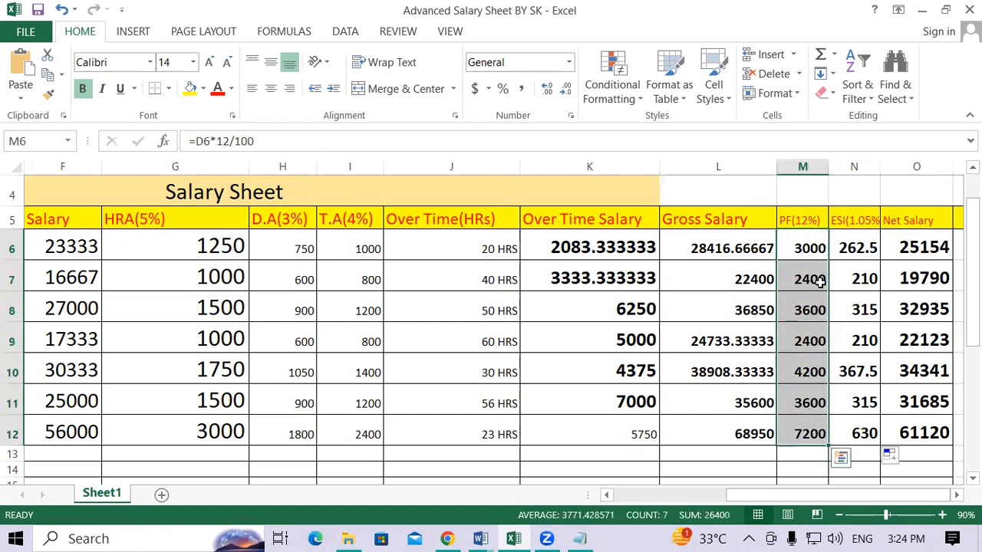
{"action": "left_click_drag", "start_coordinate": [802, 247], "coordinate": [799, 440]}
Step: Clear the net salary values in O6:O12
{"action": "left_click_drag", "start_coordinate": [909, 247], "coordinate": [895, 437]}
{"action": "key", "text": "Delete"}
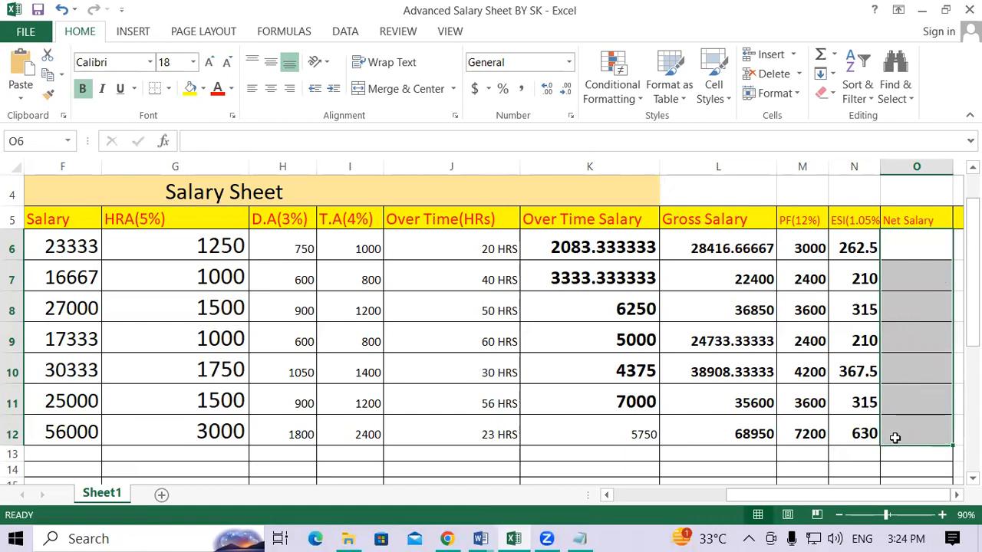
Step: Calculate the net salary in O6 with =L6-M6-N6 and fill the formula down to O12
{"action": "left_click", "coordinate": [914, 246]}
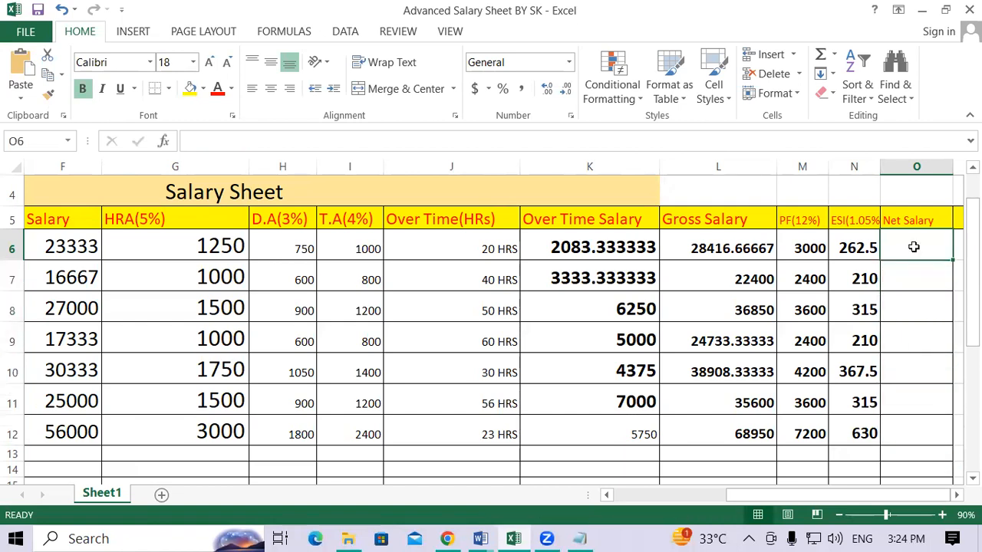
{"action": "type", "text": "="}
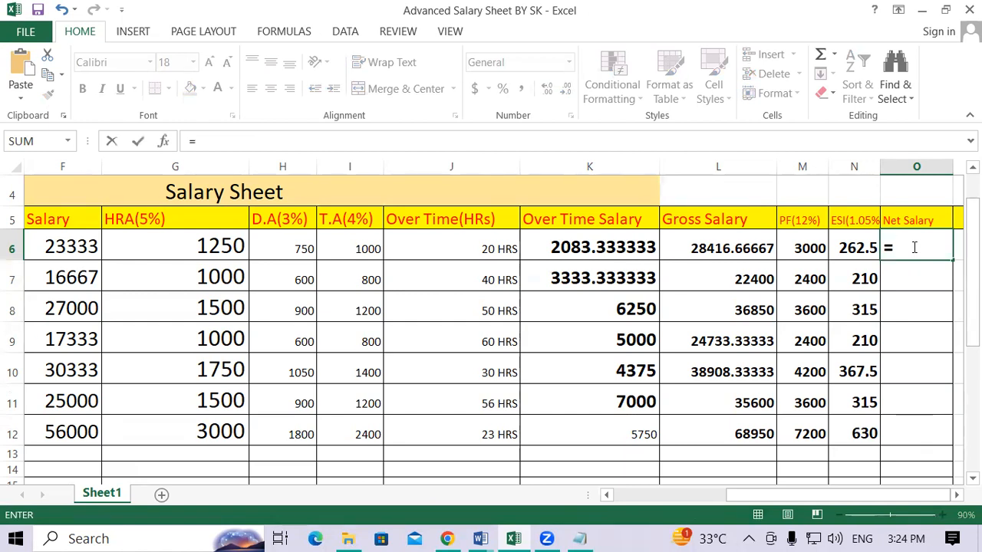
{"action": "left_click", "coordinate": [699, 244]}
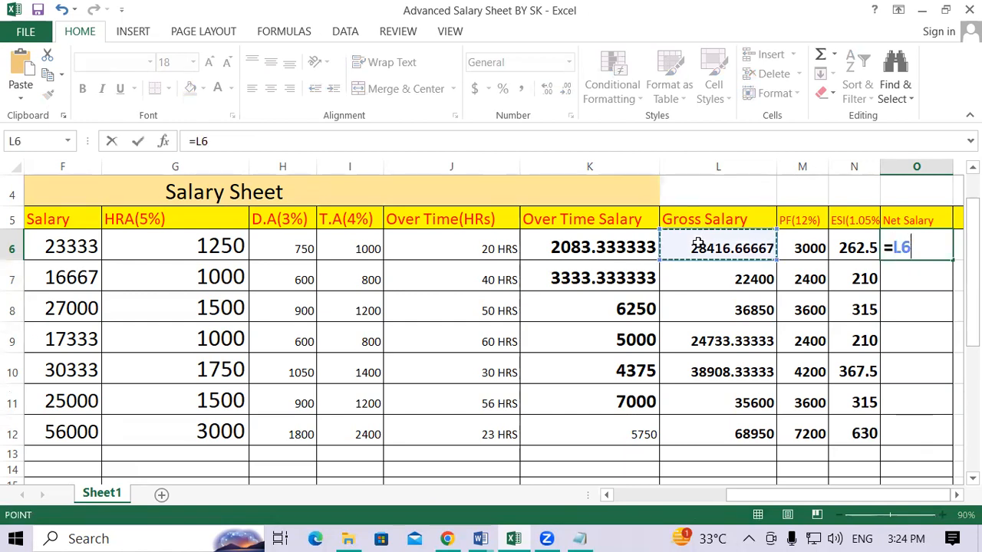
{"action": "type", "text": "-"}
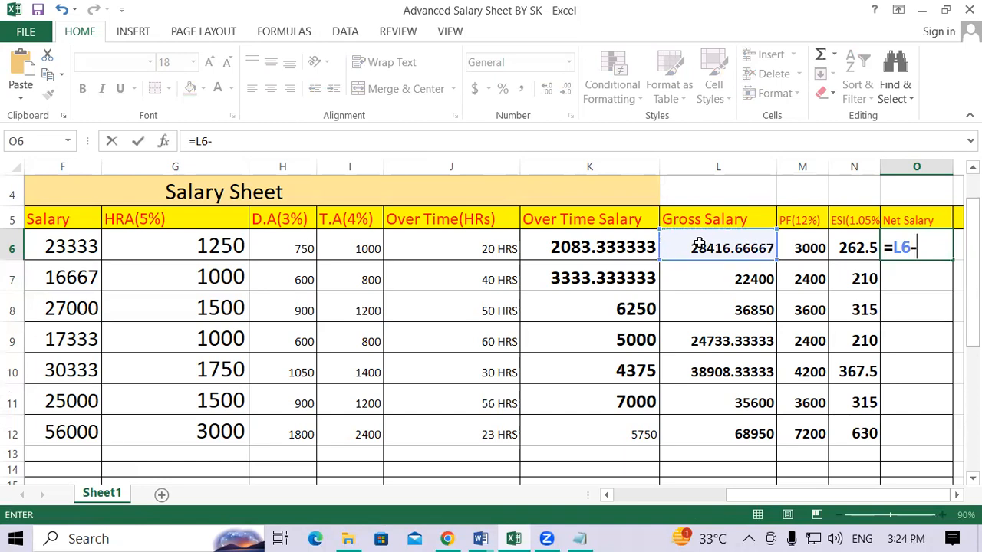
{"action": "left_click", "coordinate": [817, 244]}
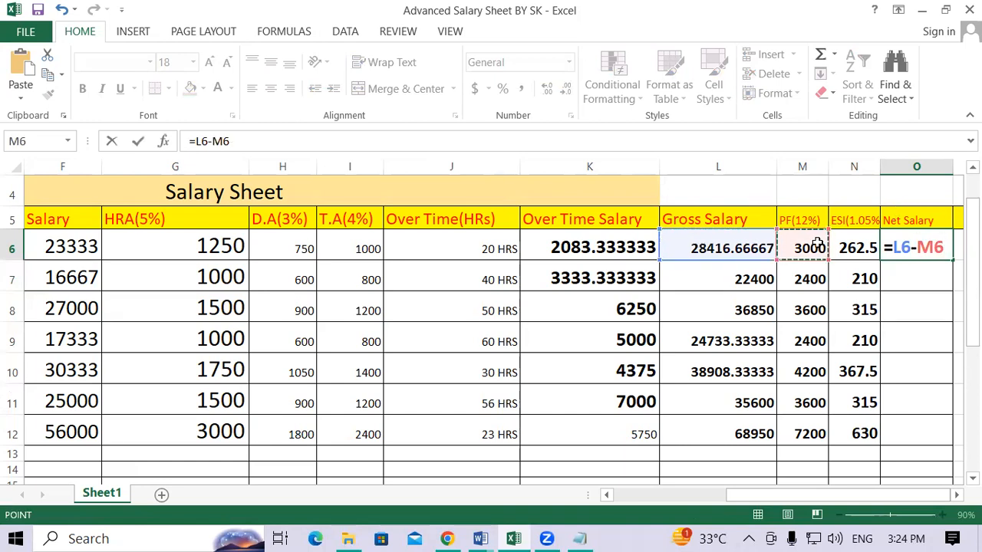
{"action": "type", "text": "-"}
{"action": "left_click", "coordinate": [854, 247]}
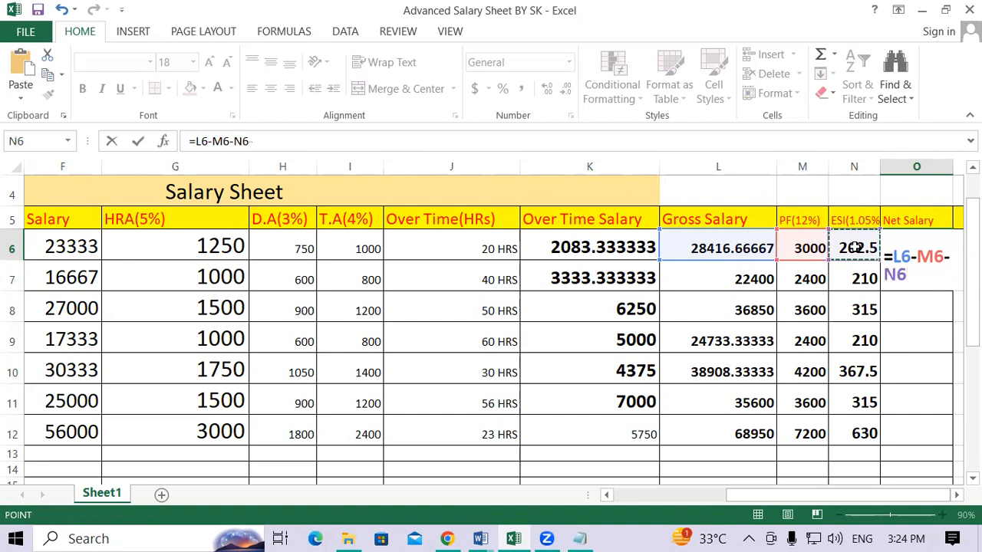
{"action": "key", "text": "Return"}
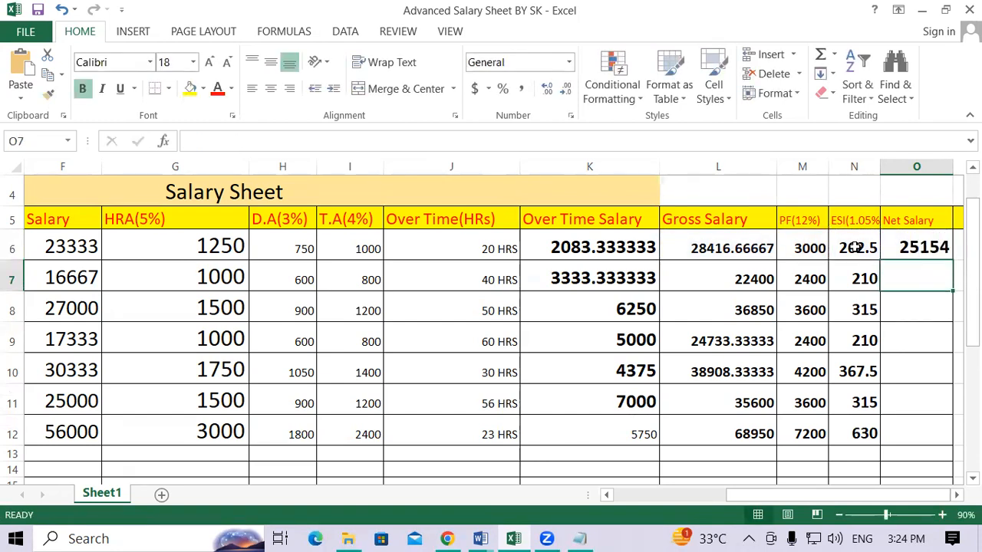
{"action": "left_click", "coordinate": [937, 246]}
{"action": "left_click_drag", "start_coordinate": [952, 261], "coordinate": [956, 443]}
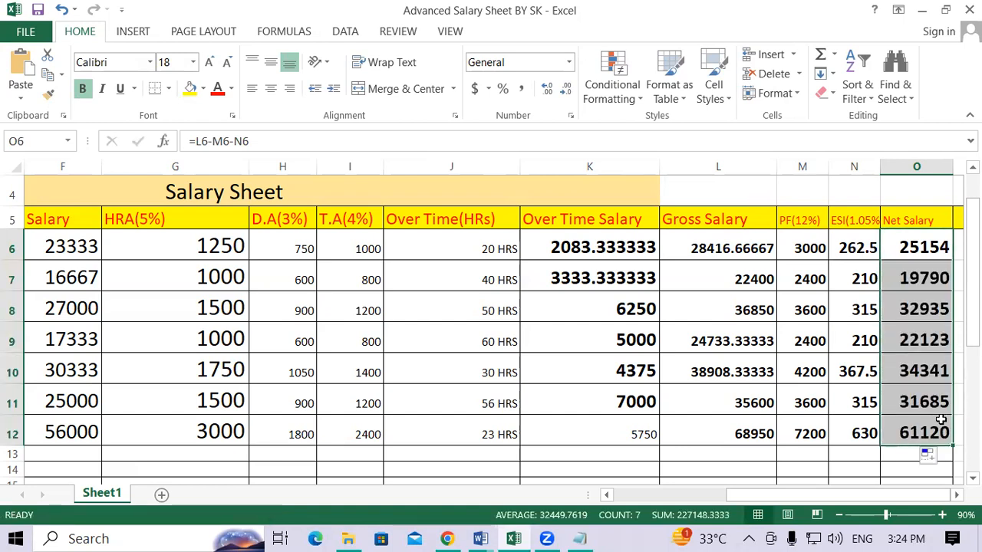
Step: Switch to Notepad and start a new paragraph after a blank line below the overtime salary formula
{"action": "left_click_drag", "start_coordinate": [836, 495], "coordinate": [653, 537]}
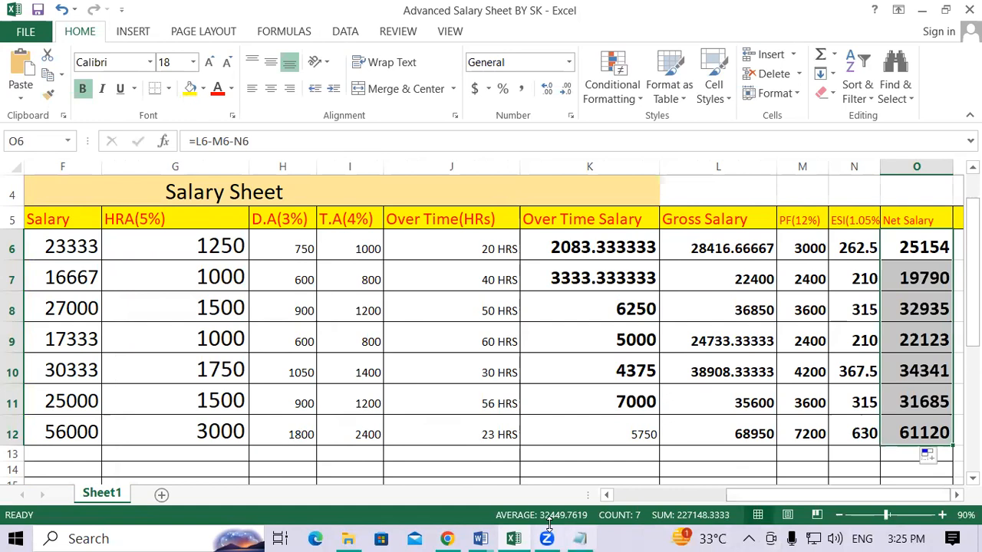
{"action": "left_click", "coordinate": [580, 538]}
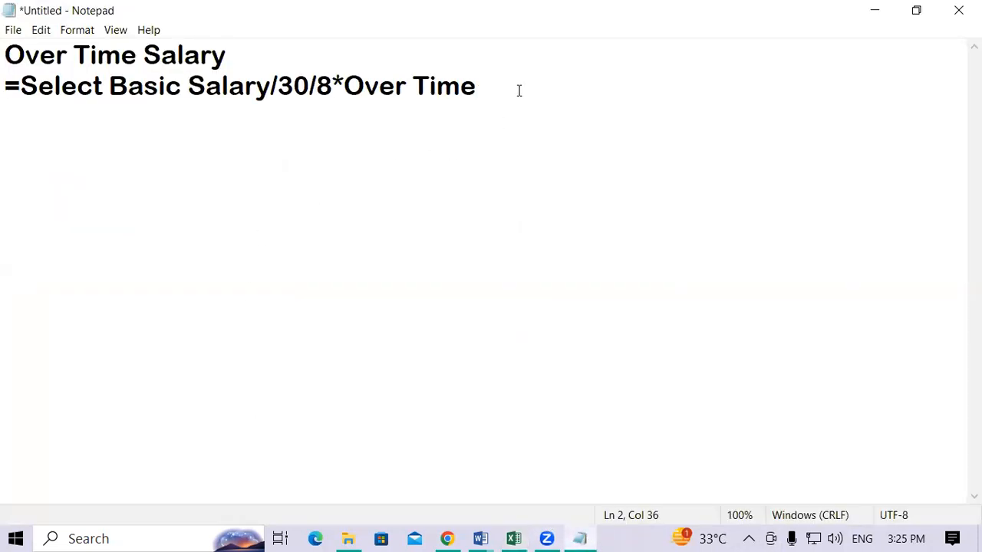
{"action": "key", "text": "Return"}
{"action": "key", "text": "Return"}
{"action": "type", "text": "Pf"}
{"action": "key", "text": "BackSpace"}
{"action": "type", "text": "F"}
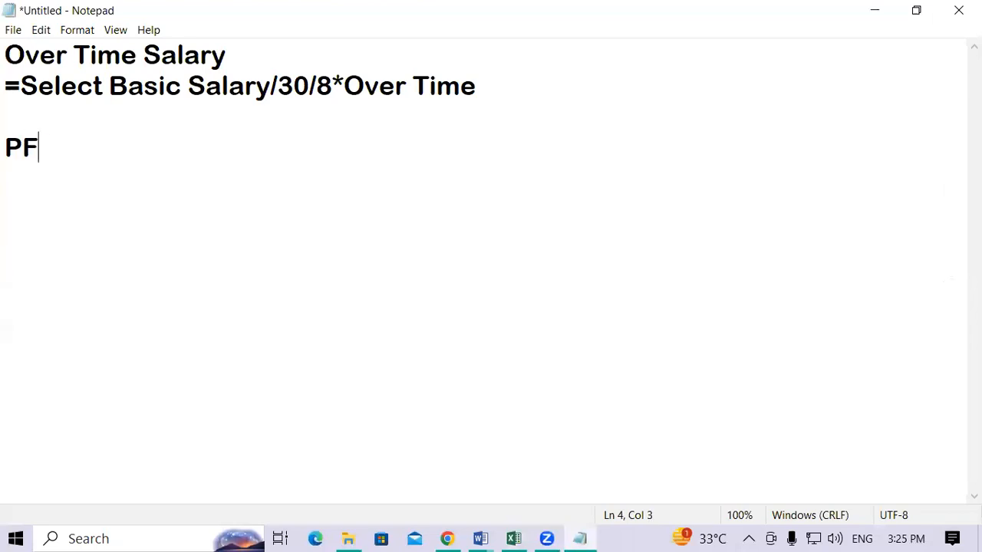
{"action": "key", "text": "Return"}
{"action": "type", "text": "=B"}
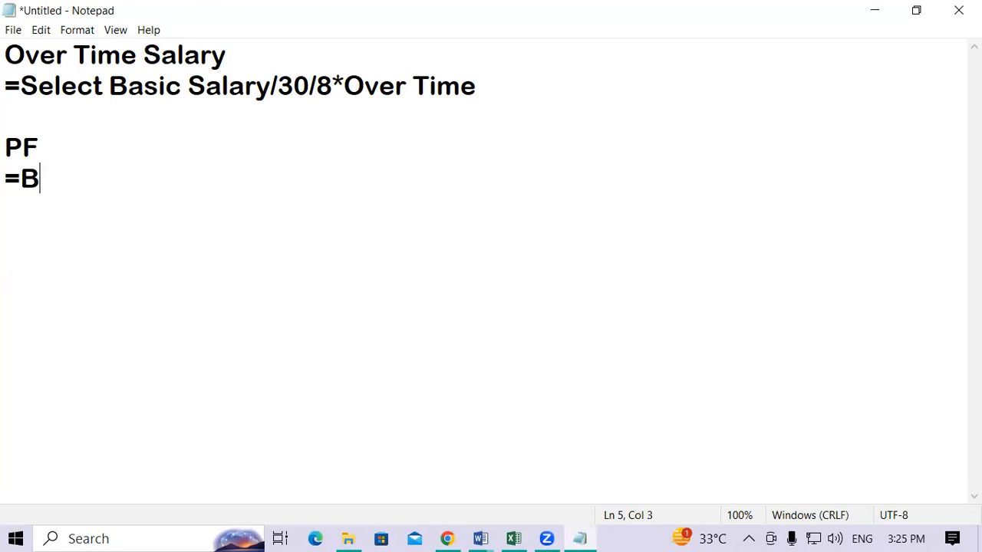
{"action": "type", "text": "asic Salary"}
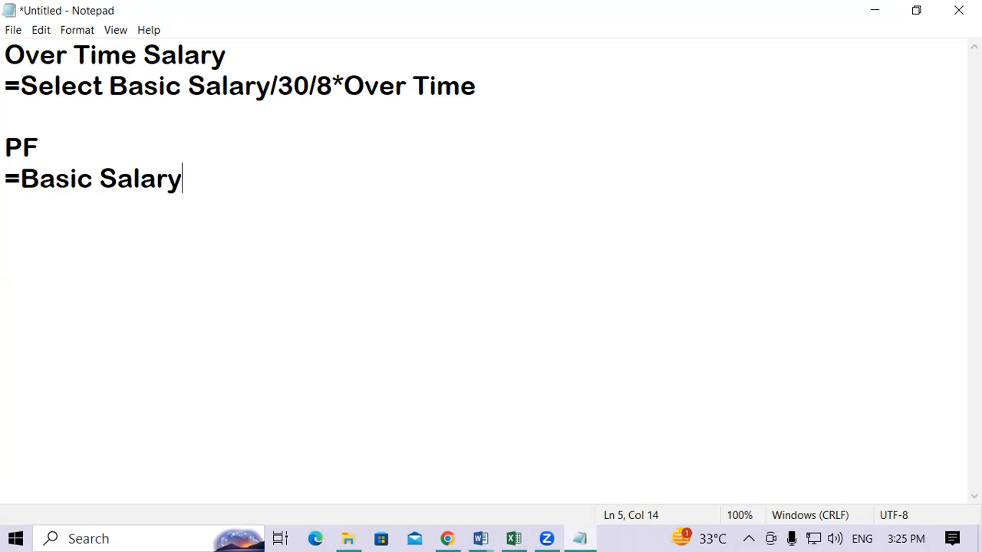
{"action": "key", "text": "BackSpace"}
{"action": "key", "text": "BackSpace"}
{"action": "key", "text": "BackSpace"}
{"action": "key", "text": "BackSpace"}
{"action": "key", "text": "BackSpace"}
{"action": "key", "text": "BackSpace"}
{"action": "key", "text": "BackSpace"}
{"action": "key", "text": "BackSpace"}
{"action": "key", "text": "BackSpace"}
{"action": "key", "text": "BackSpace"}
{"action": "key", "text": "BackSpace"}
{"action": "key", "text": "BackSpace"}
{"action": "key", "text": "BackSpace"}
{"action": "key", "text": "BackSpace"}
{"action": "key", "text": "BackSpace"}
{"action": "key", "text": "BackSpace"}
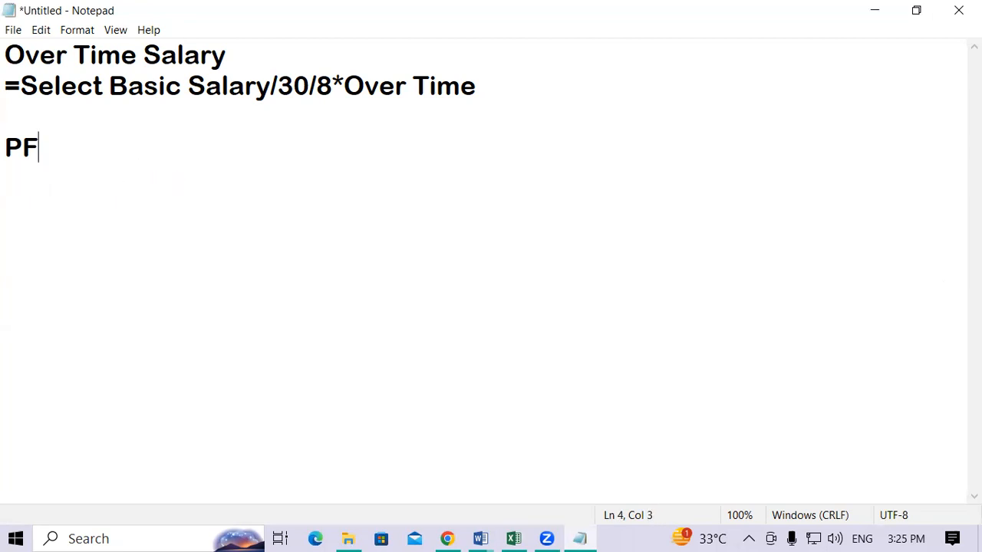
Step: Write the heading Gross Salary with the formula note =Salary+Hra+Ta+Da+Ot on the line below it
{"action": "type", "text": "Gro"}
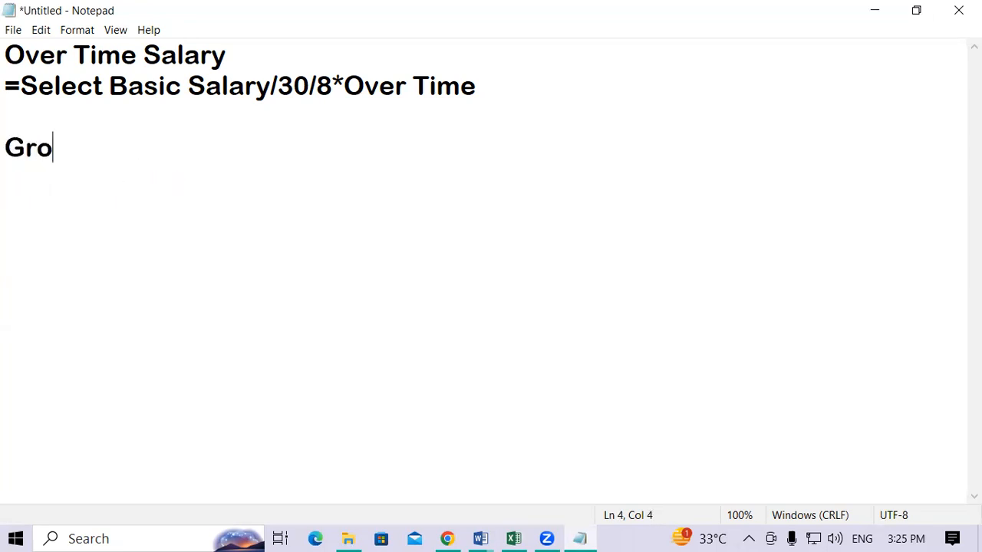
{"action": "type", "text": "ss Sa"}
{"action": "key", "text": "BackSpace"}
{"action": "type", "text": "S"}
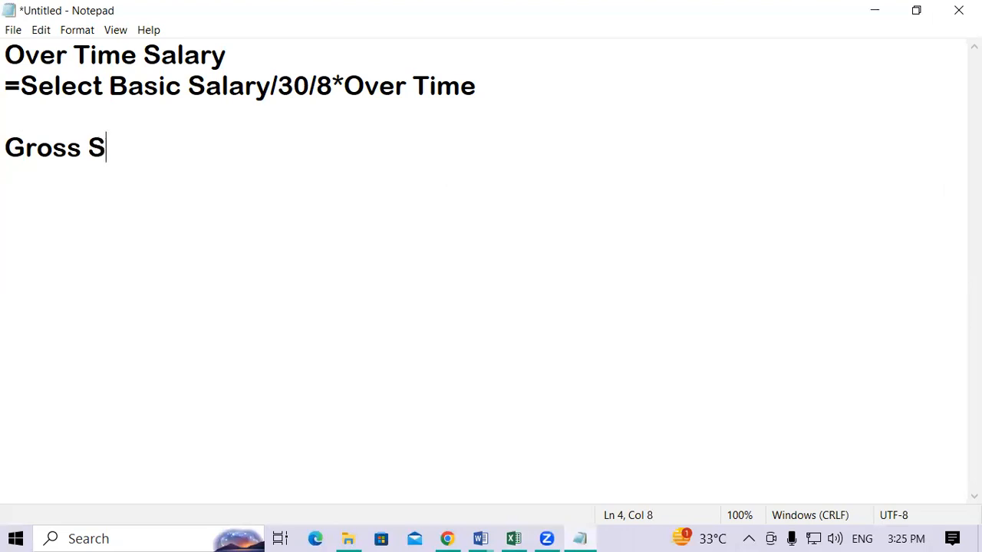
{"action": "type", "text": "alary"}
{"action": "key", "text": "Return"}
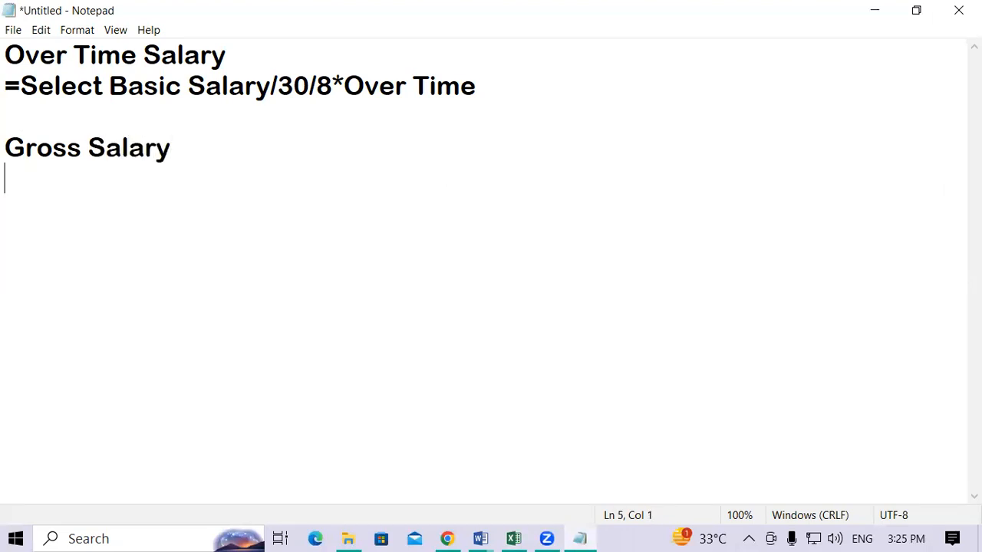
{"action": "type", "text": "=Salary+"}
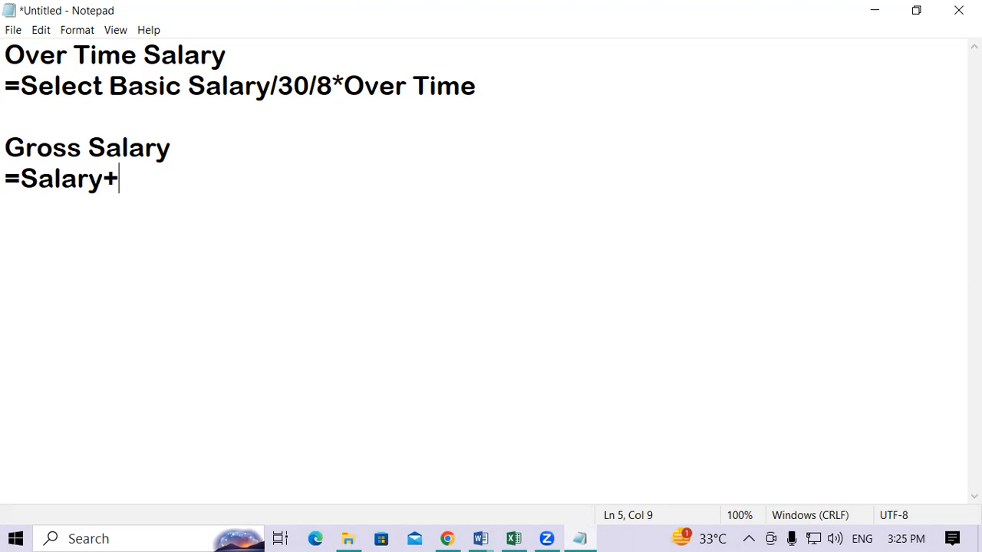
{"action": "type", "text": "Hra+"}
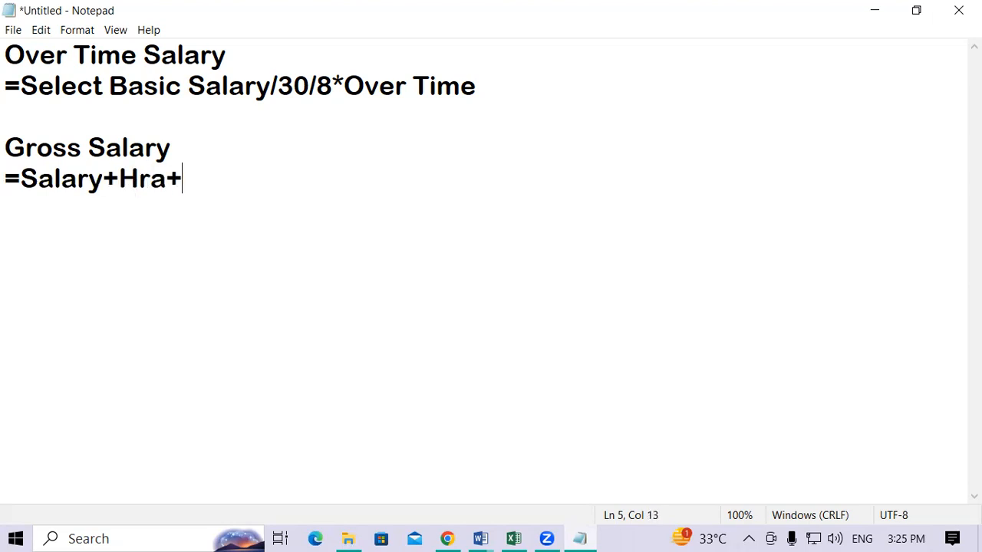
{"action": "type", "text": "Ta+"}
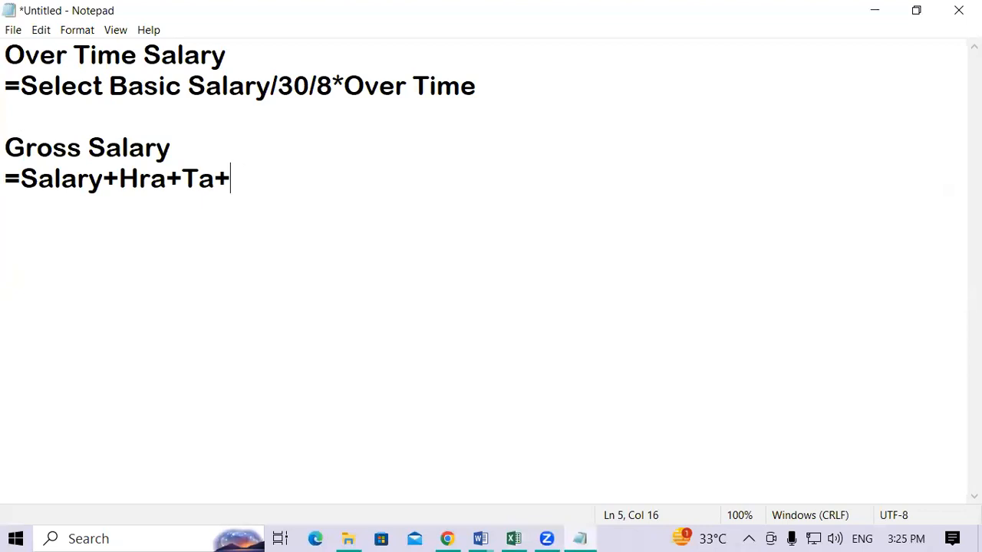
{"action": "type", "text": "Da+Ot"}
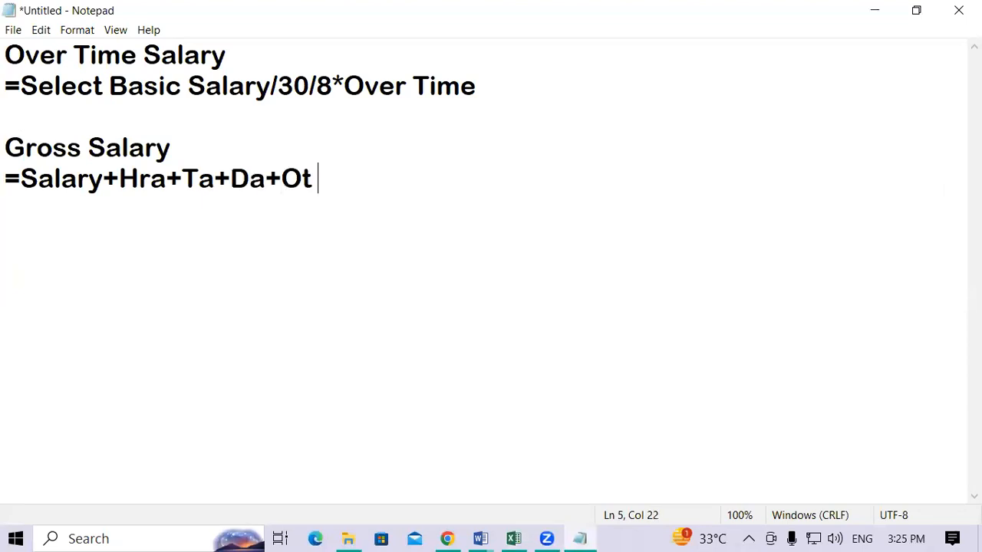
Step: Add the heading PF below the gross salary formula, with the note =Basic Salary*12/100 on the line beneath it
{"action": "key", "text": "Return"}
{"action": "type", "text": "Pf"}
{"action": "key", "text": "BackSpace"}
{"action": "type", "text": "F"}
{"action": "key", "text": "Return"}
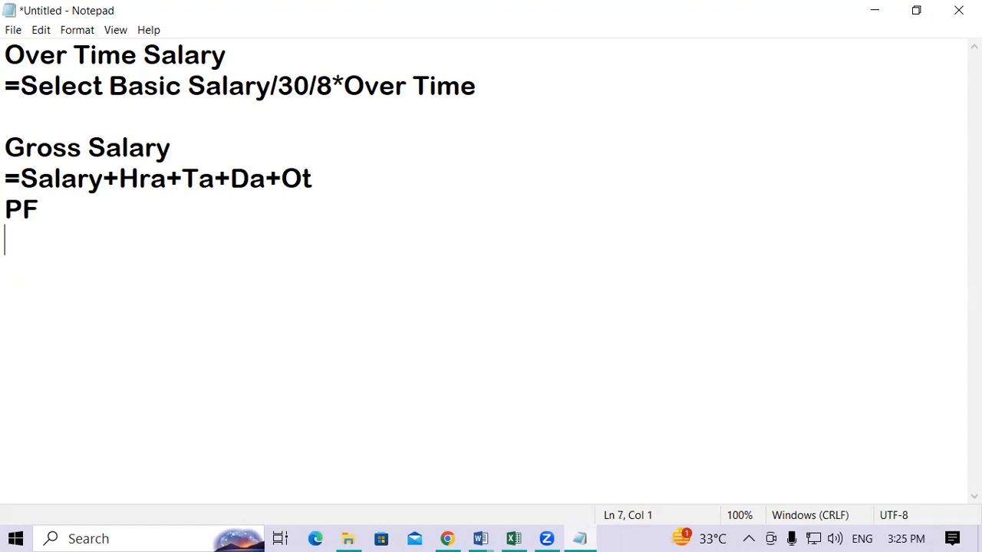
{"action": "type", "text": "=B"}
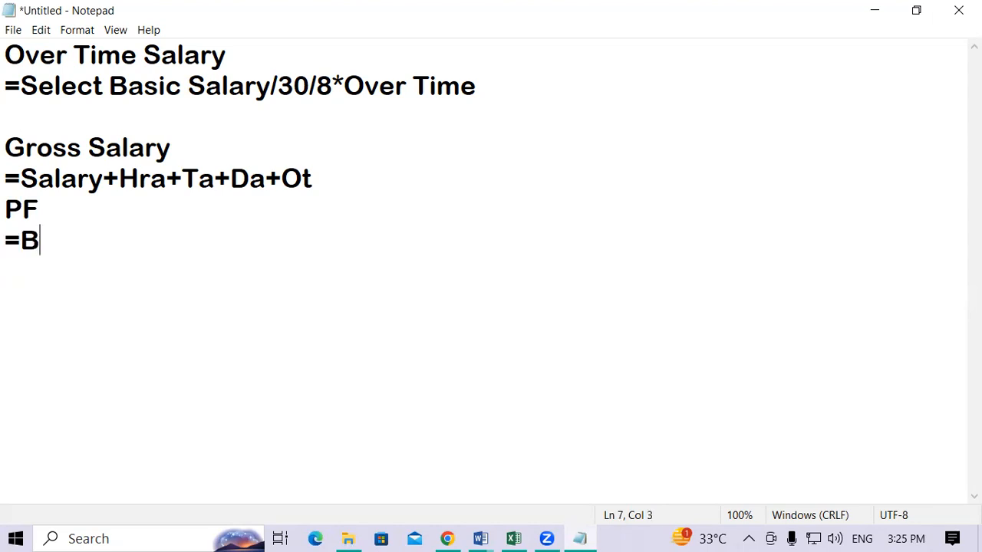
{"action": "type", "text": "asic "}
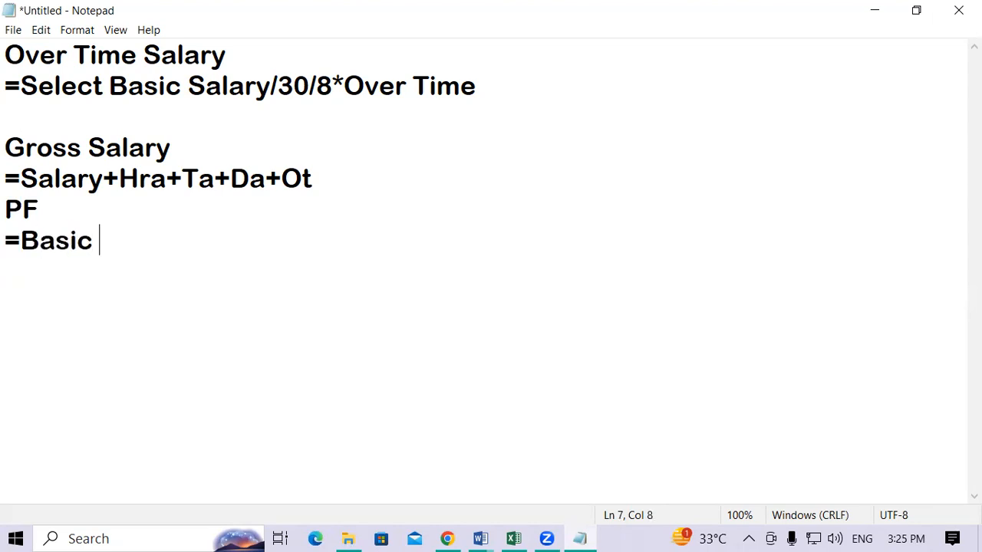
{"action": "type", "text": "Salary"}
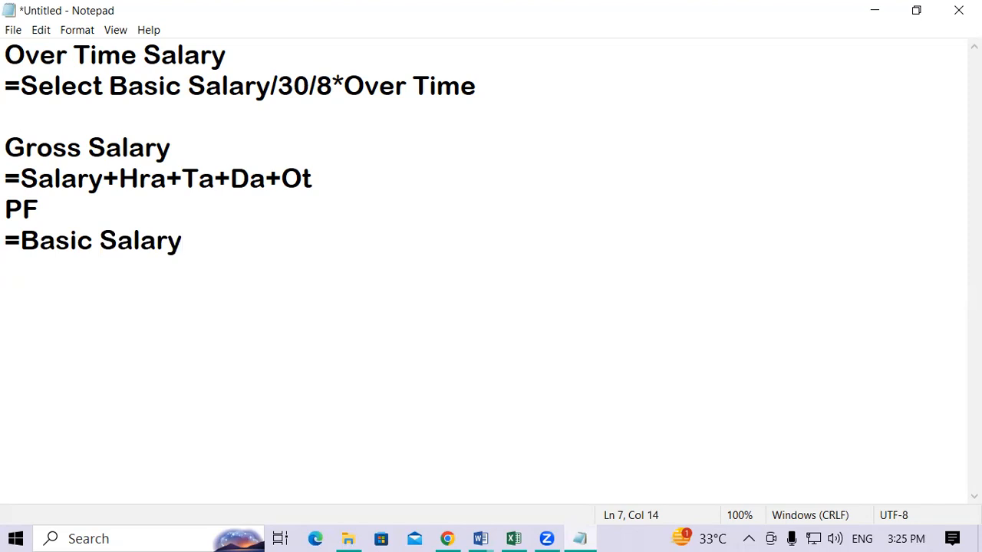
{"action": "type", "text": "*12"}
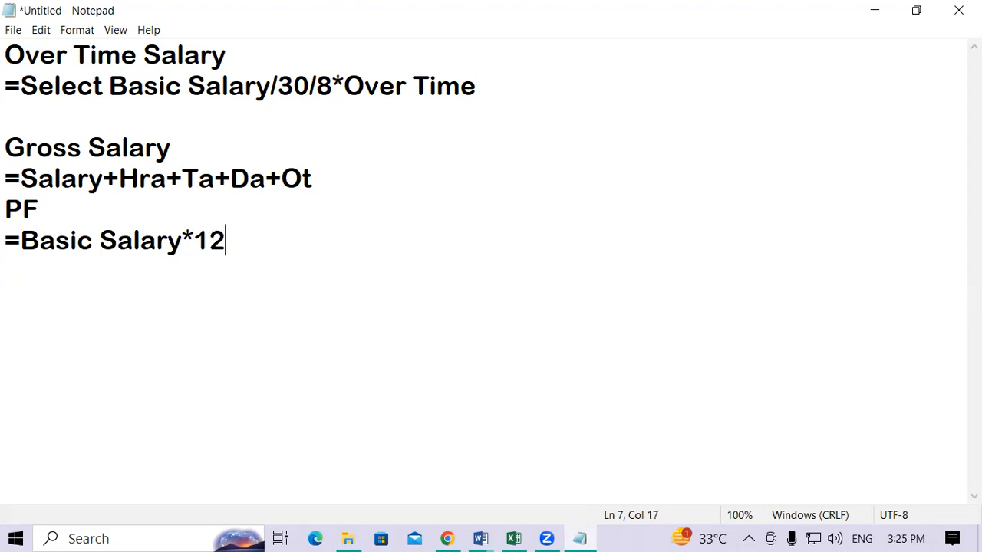
{"action": "type", "text": "/100"}
{"action": "key", "text": "Return"}
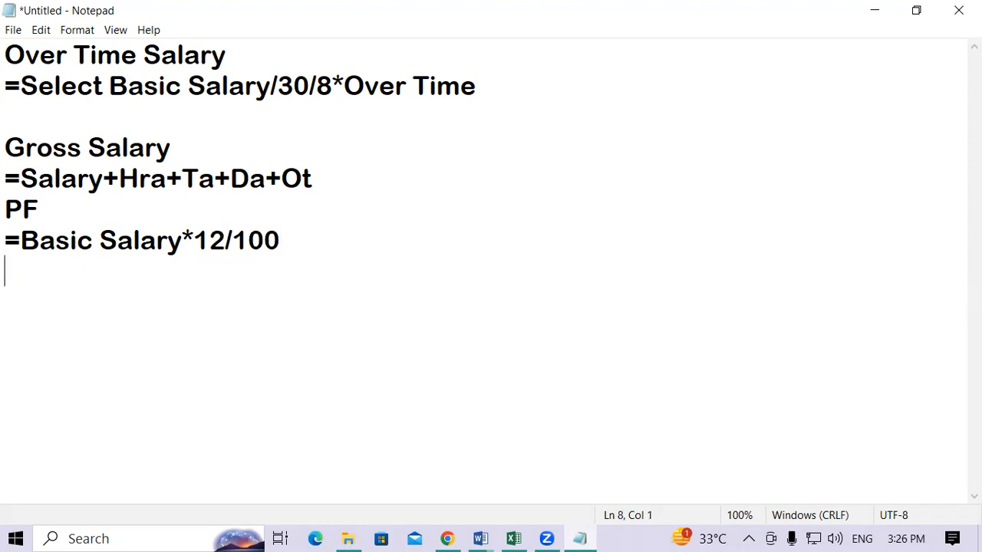
Step: Add the heading ESI below the PF note, with =Basic Salary*1.05*100 on the line beneath it
{"action": "type", "text": "ES"}
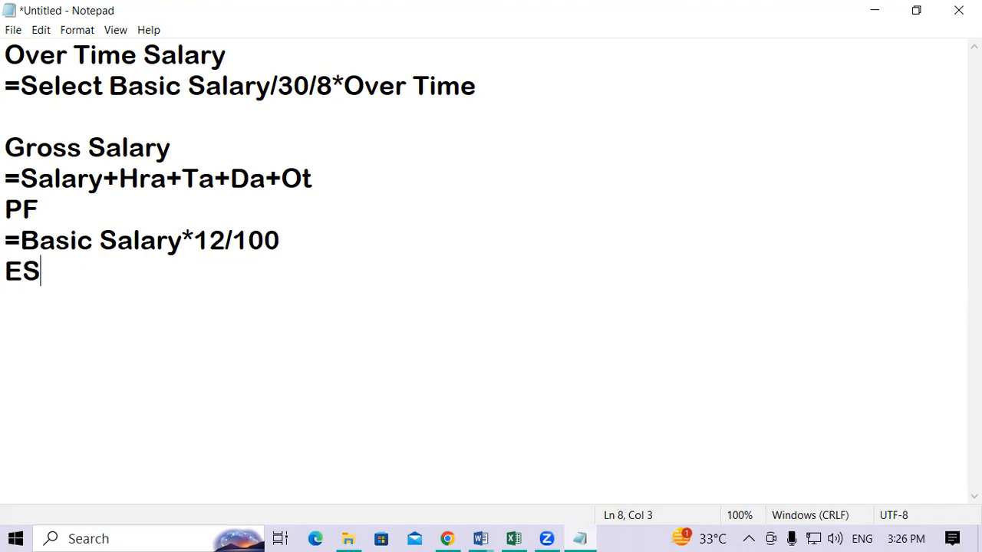
{"action": "type", "text": "I"}
{"action": "key", "text": "Return"}
{"action": "type", "text": "=Basic"}
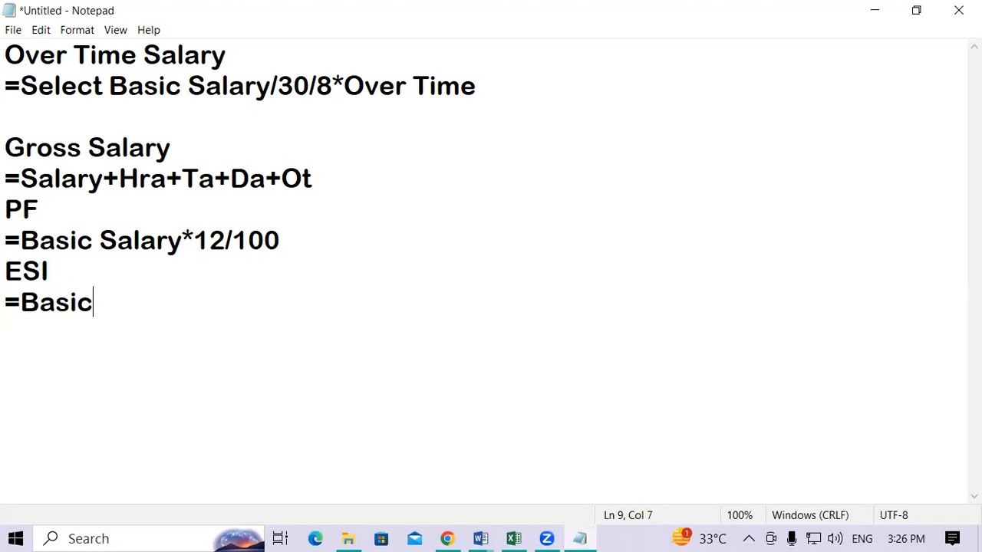
{"action": "type", "text": " Salary"}
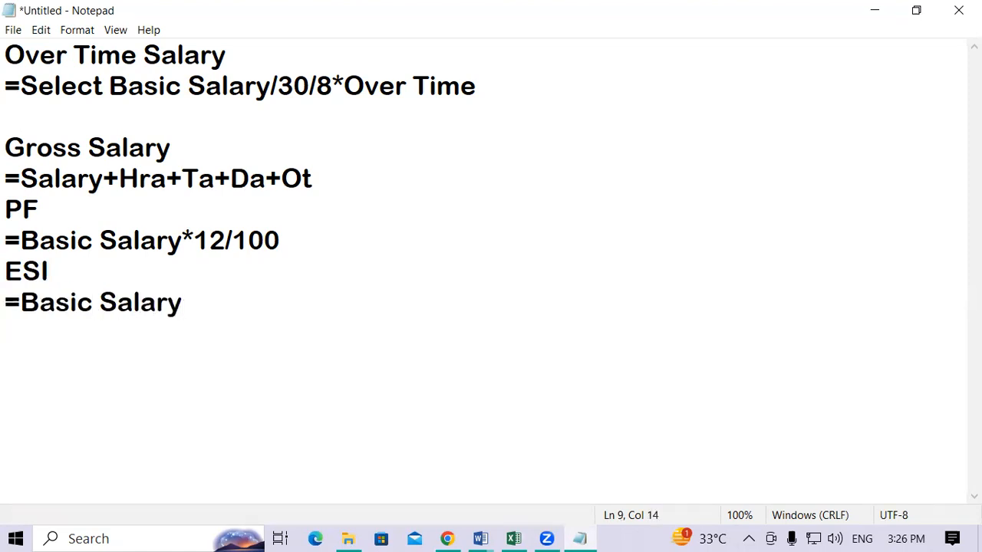
{"action": "type", "text": "*10"}
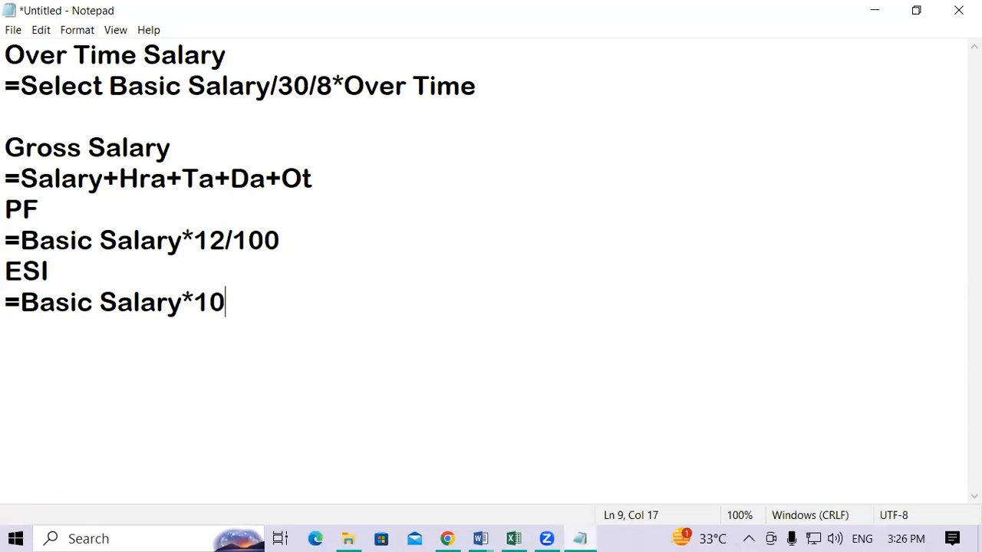
{"action": "key", "text": "BackSpace"}
{"action": "type", "text": ".05"}
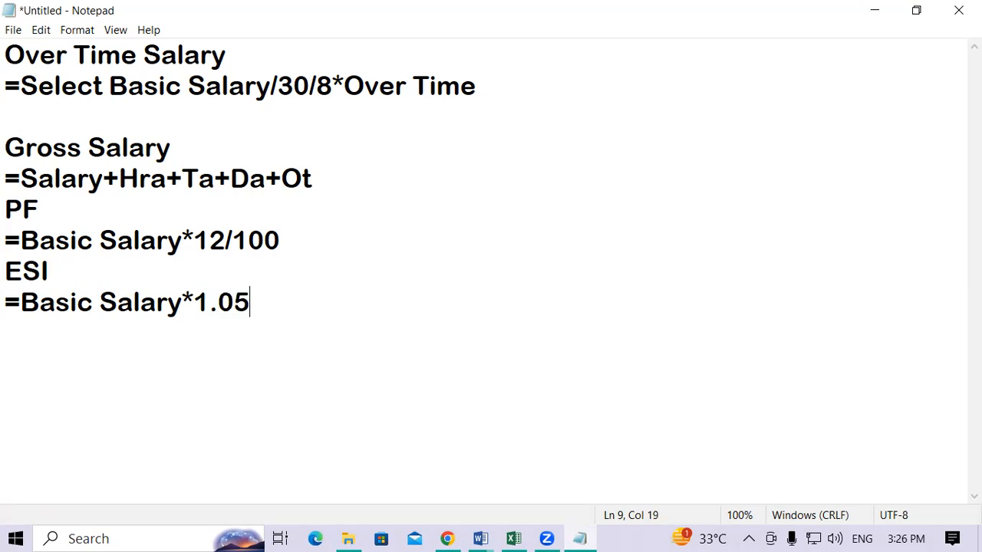
{"action": "type", "text": "*100"}
{"action": "key", "text": "Return"}
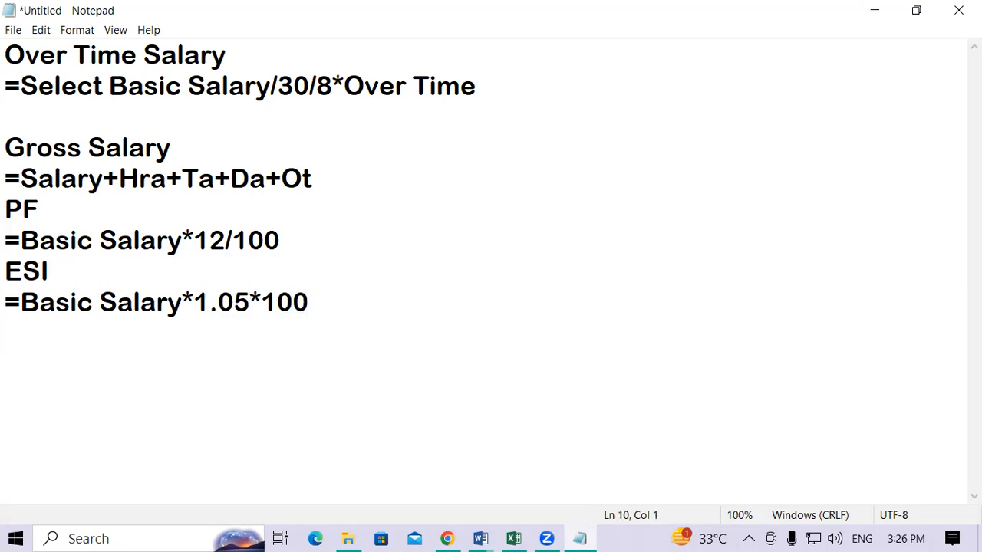
Step: Add the heading Net Salay below the ESI note, with =Gross Salary-PF-ESI on the line beneath it
{"action": "type", "text": "Net "}
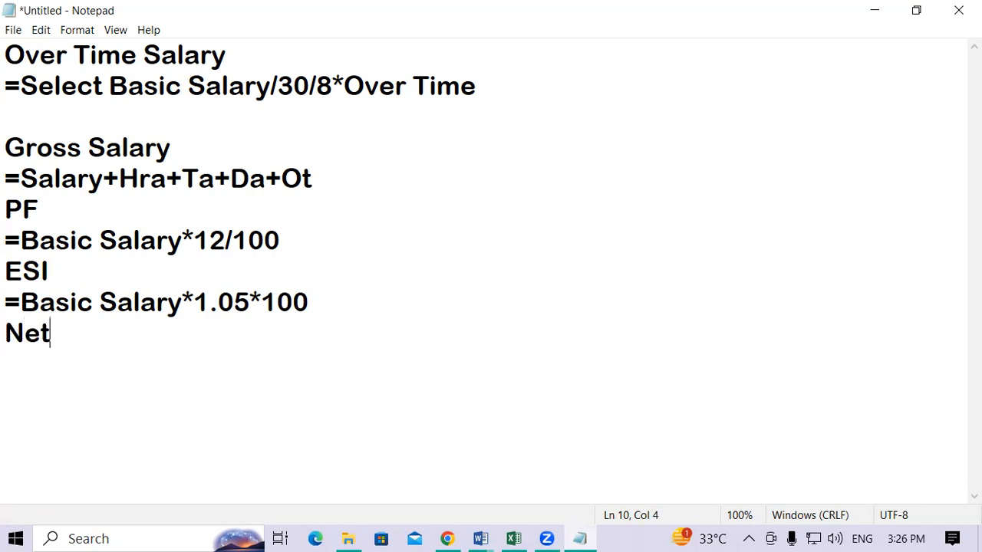
{"action": "type", "text": "Salay"}
{"action": "key", "text": "Return"}
{"action": "type", "text": "="}
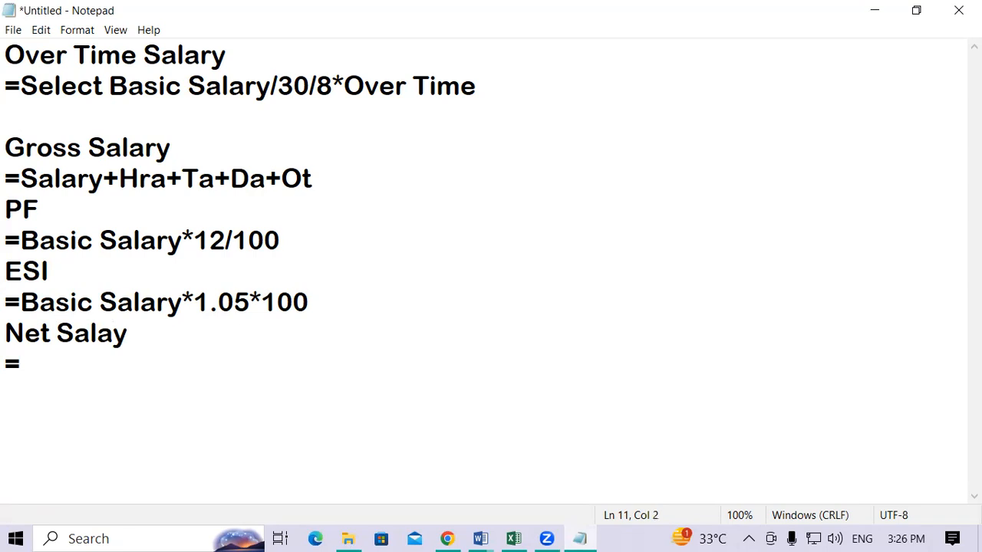
{"action": "type", "text": "Gross"}
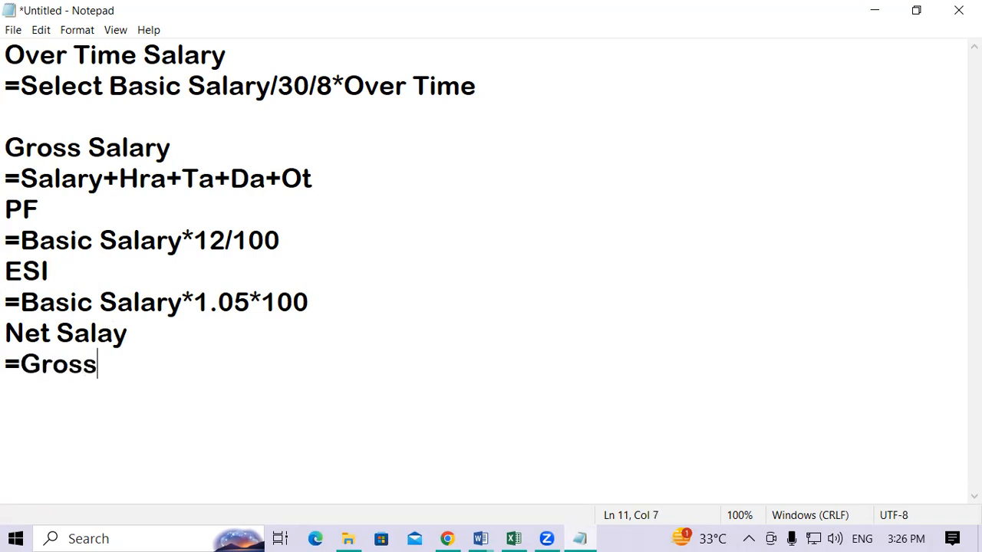
{"action": "type", "text": " Salary"}
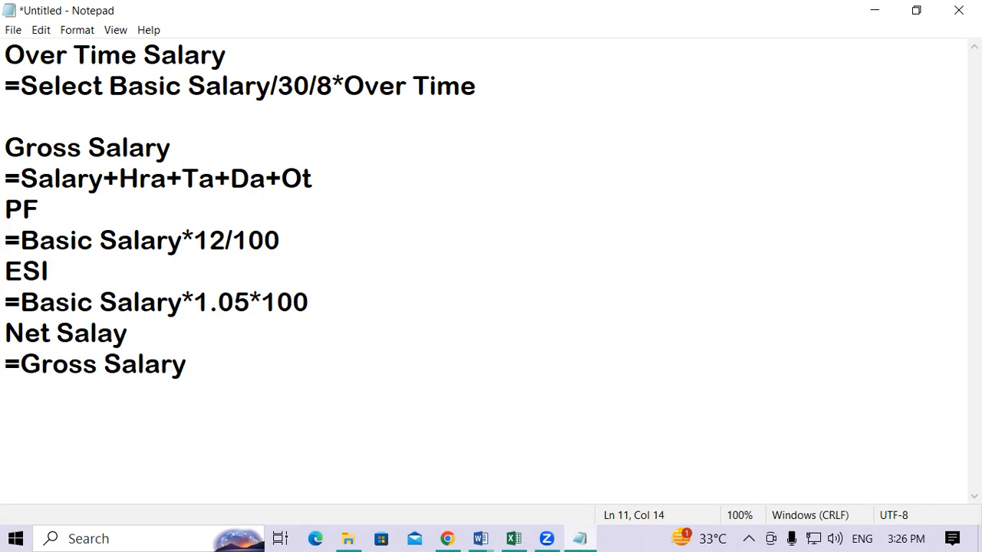
{"action": "type", "text": "-PF-Es"}
{"action": "key", "text": "BackSpace"}
{"action": "type", "text": "SI"}
{"action": "key", "text": "Return"}
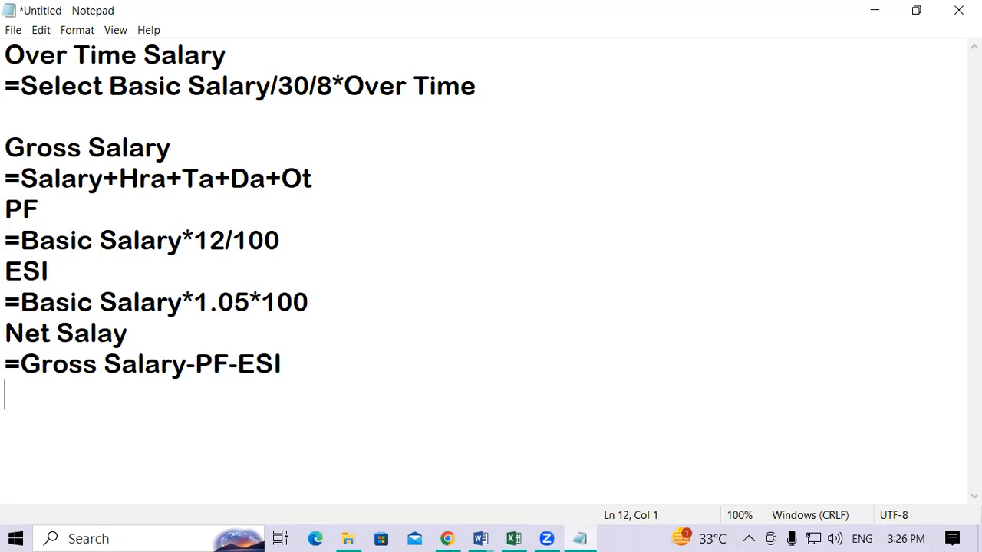